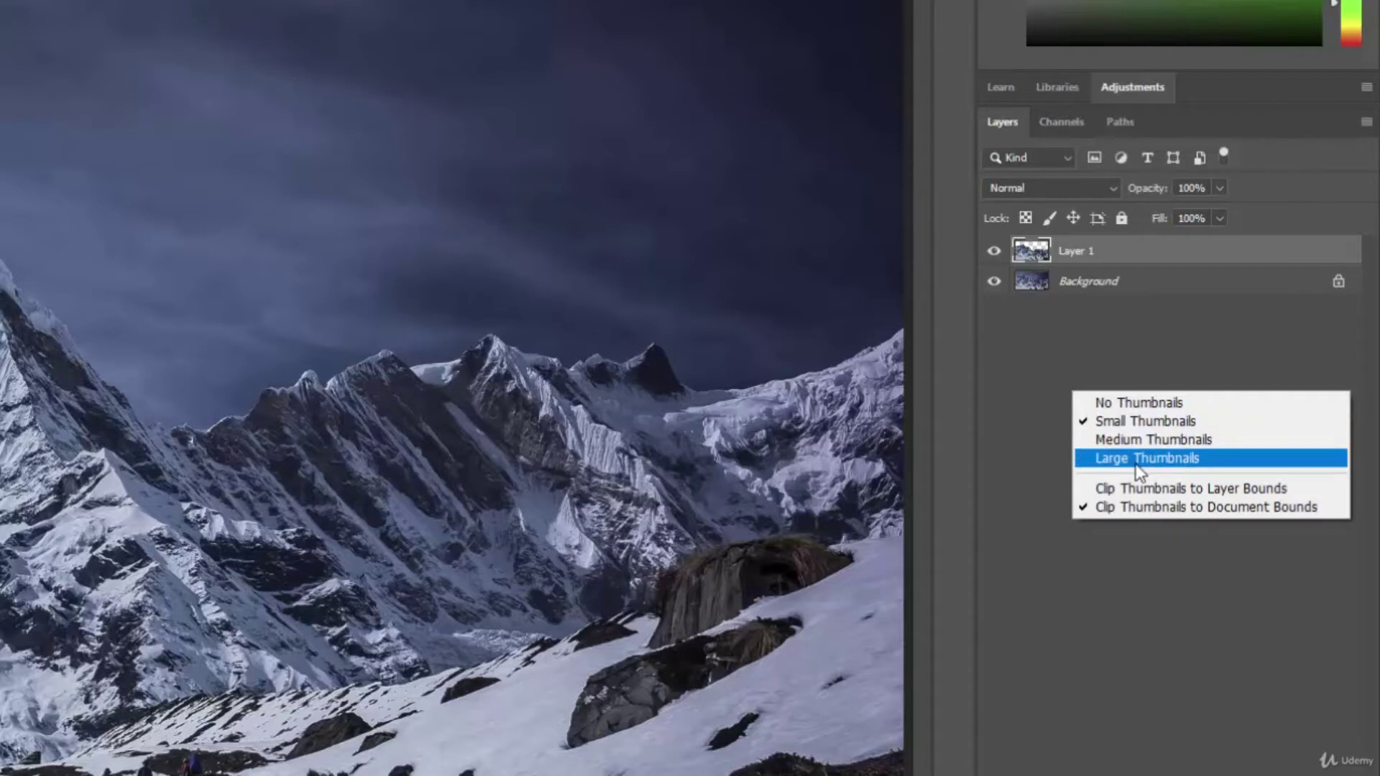
Set the layer thumbnails to large and compare the mountain cutout with the Background layer hidden and shown.
left_click(1134, 458)
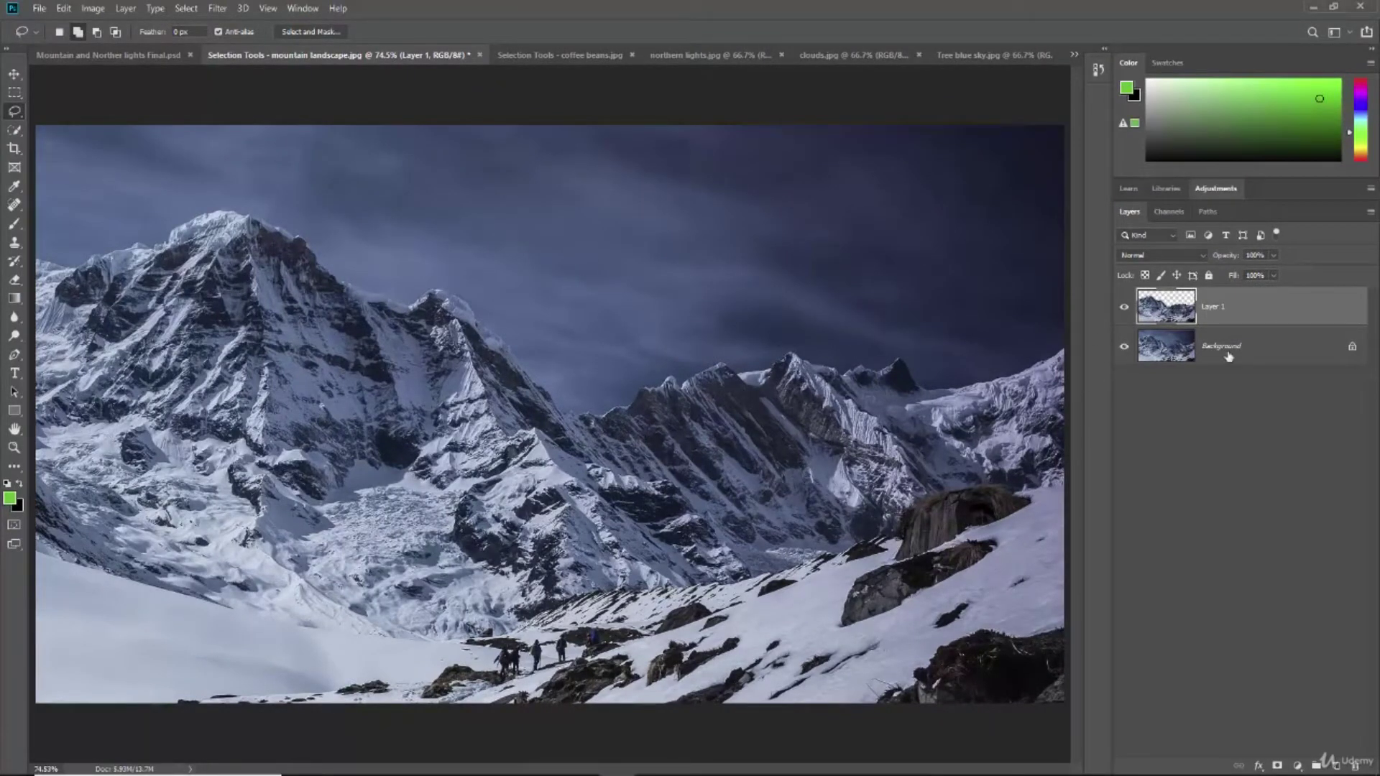
left_click(1125, 350)
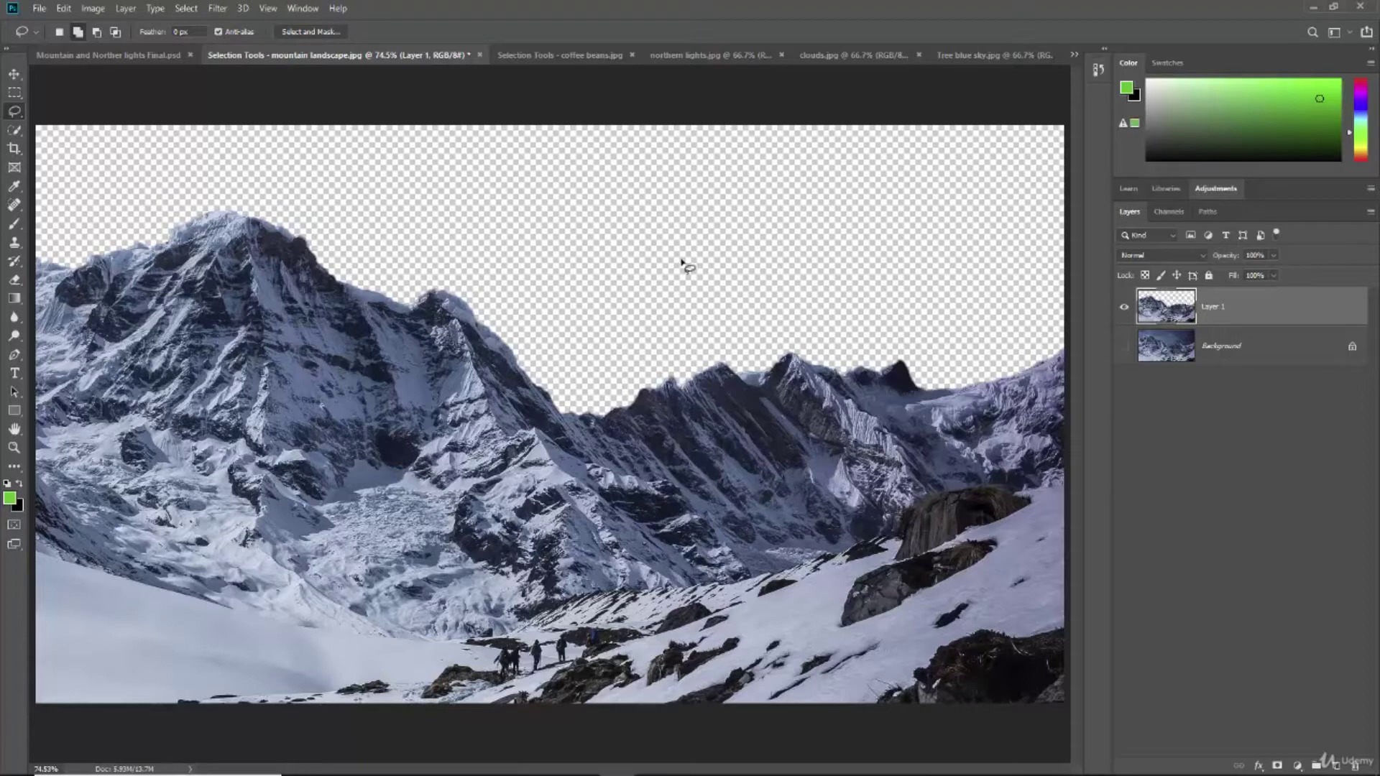
left_click(1125, 346)
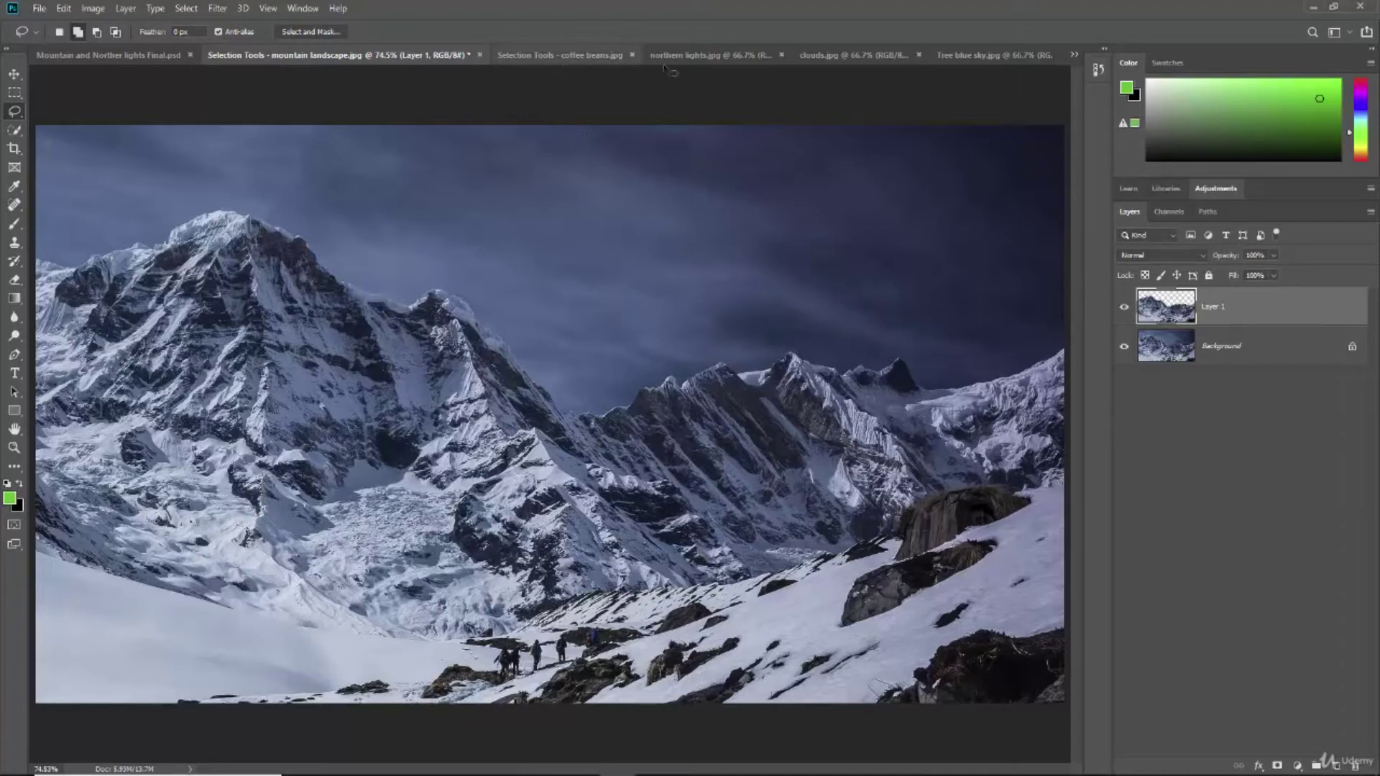
Copy the northern lights image into the mountain landscape document and place it directly below the mountain cutout on Layer 1.
left_click(706, 55)
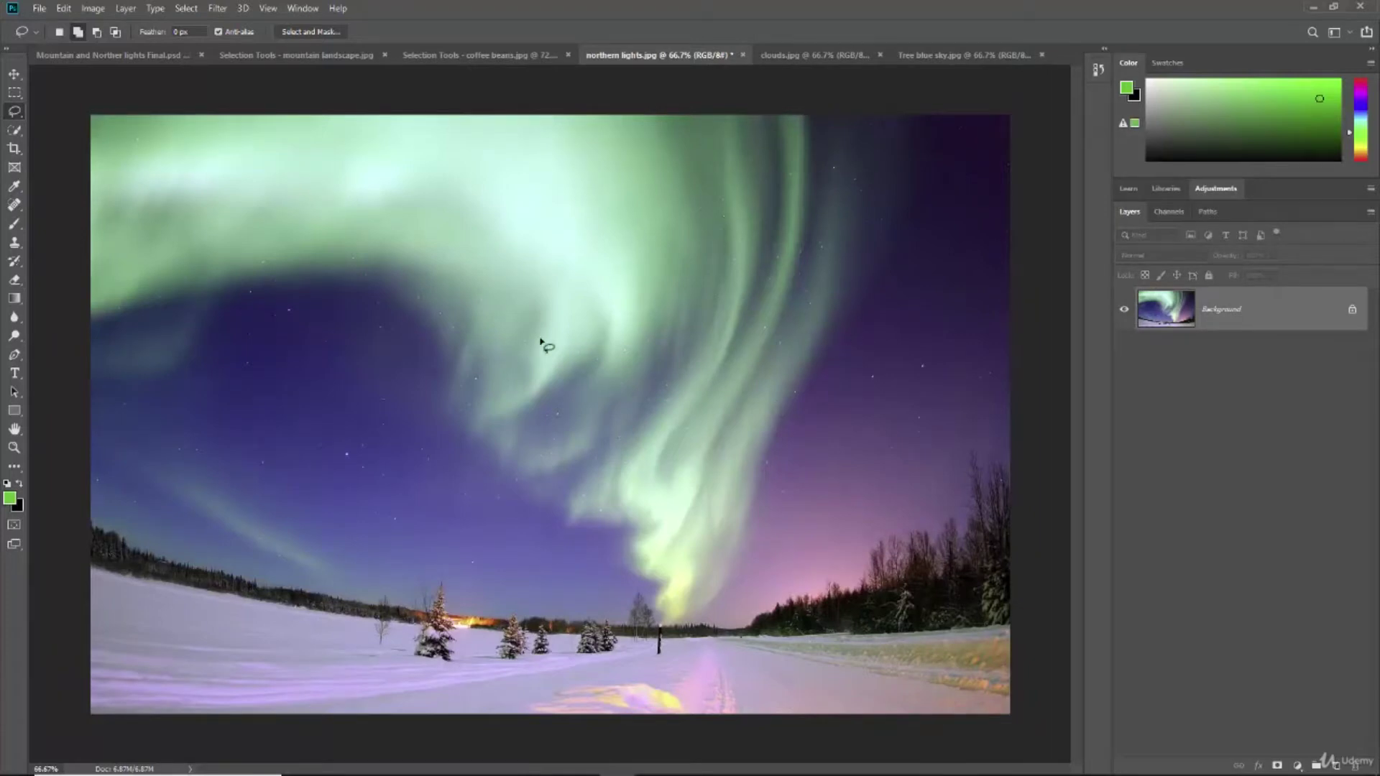
key("v")
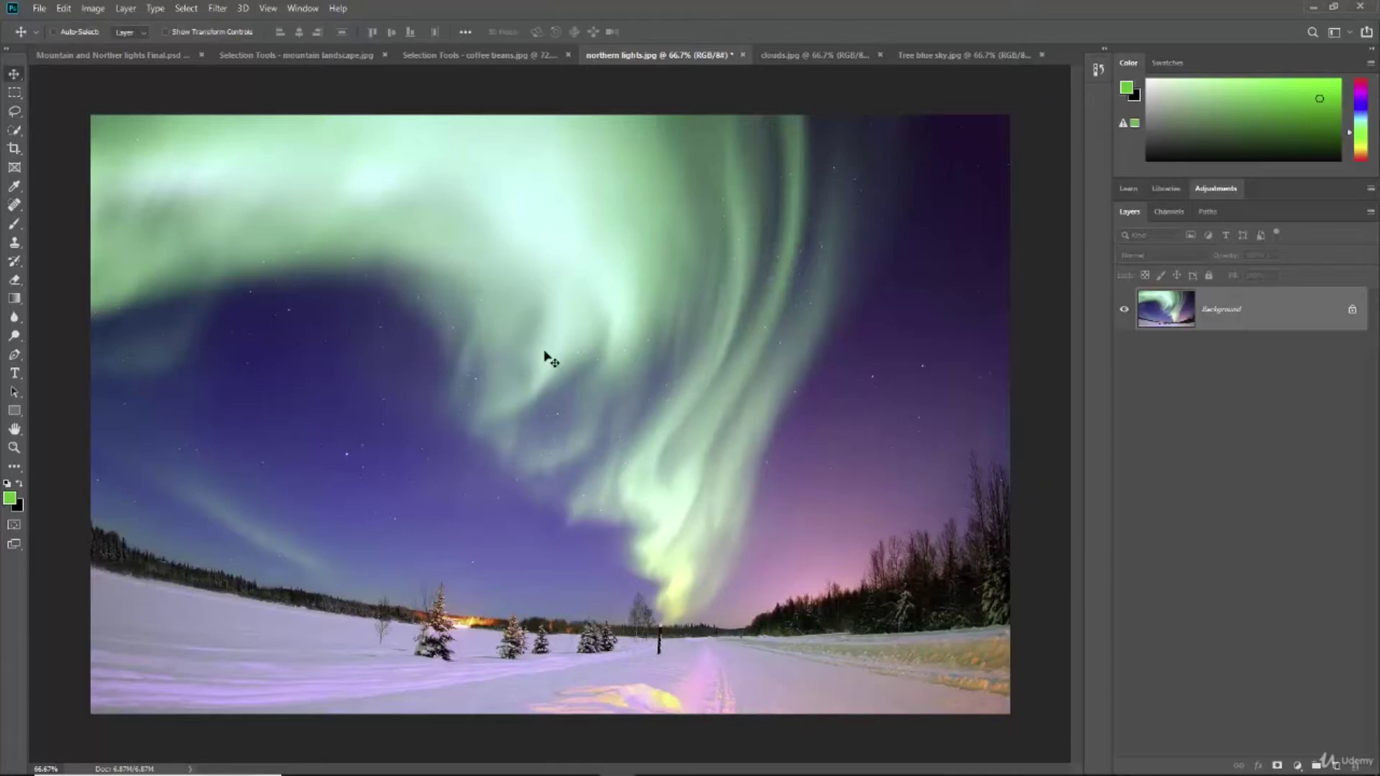
left_click_drag(546, 357, 143, 58)
left_click_drag(268, 69, 348, 103)
left_click_drag(437, 195, 559, 340)
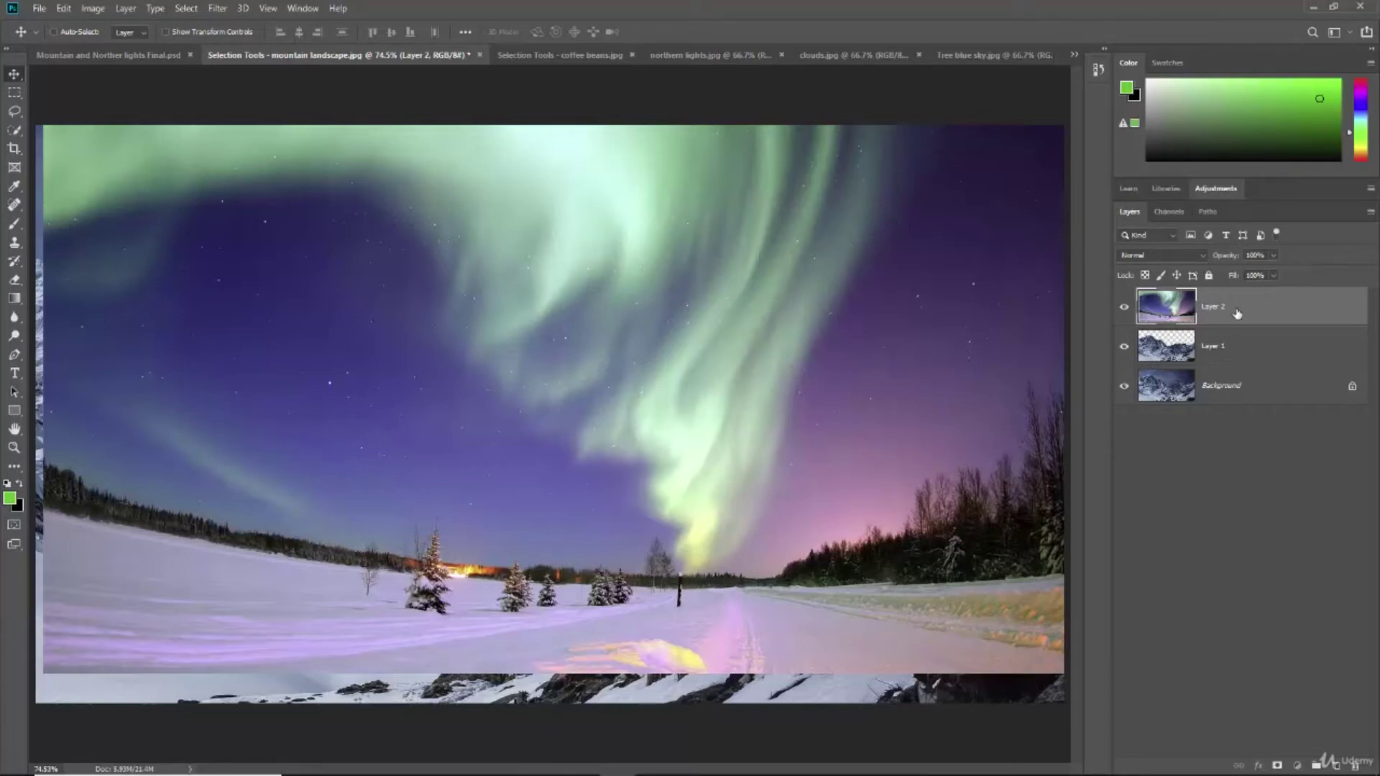
left_click_drag(1237, 311, 1236, 361)
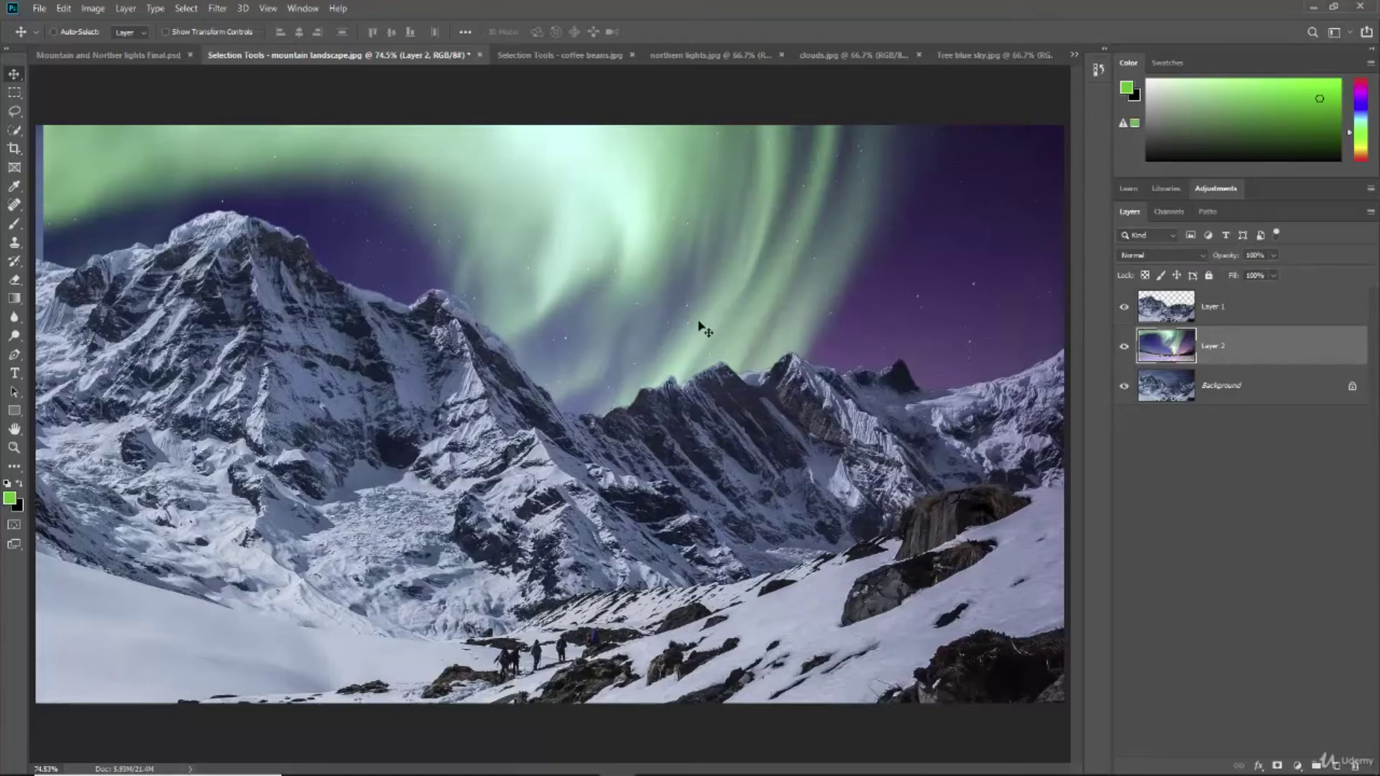
Scale the northern lights layer to about 107% and position it so it covers the whole sky.
key("ctrl")
key("ctrl+t")
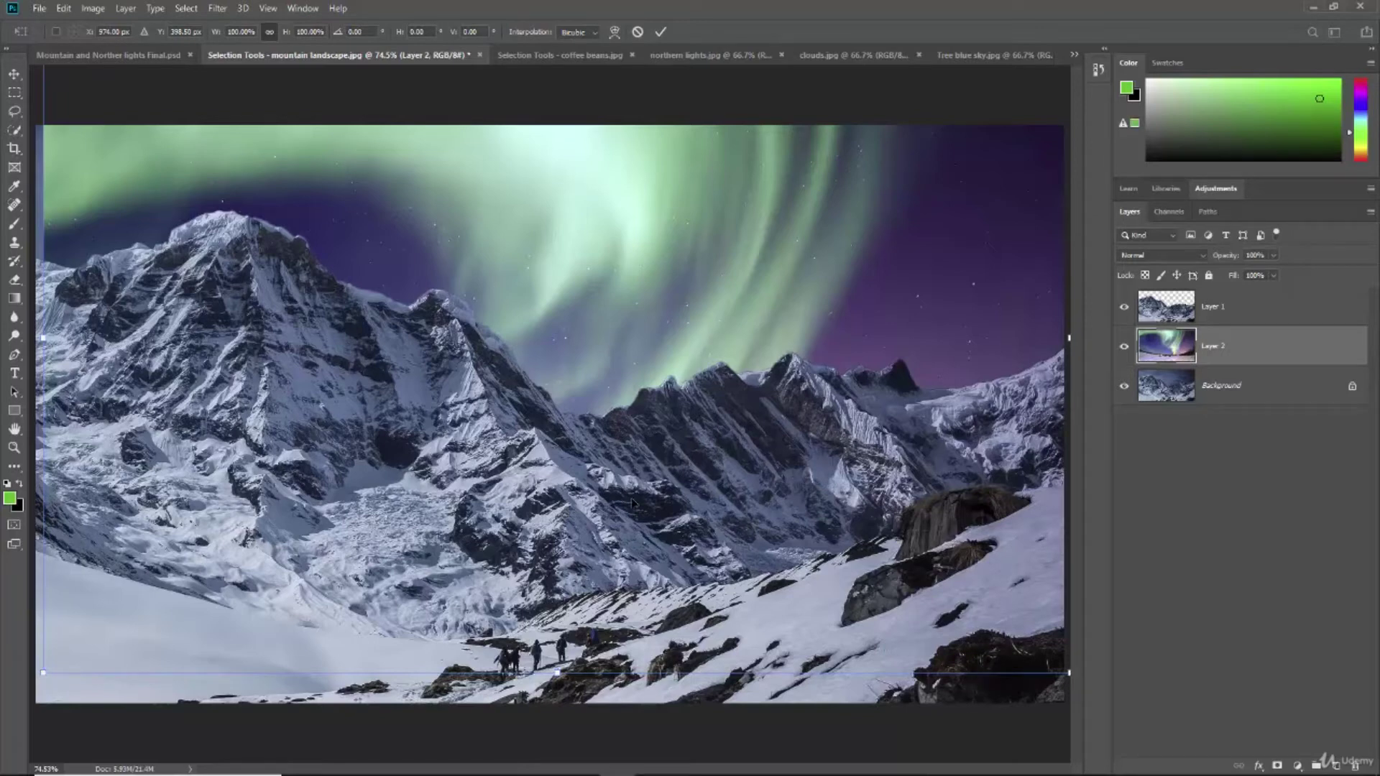
scroll(632, 503, "down", 2)
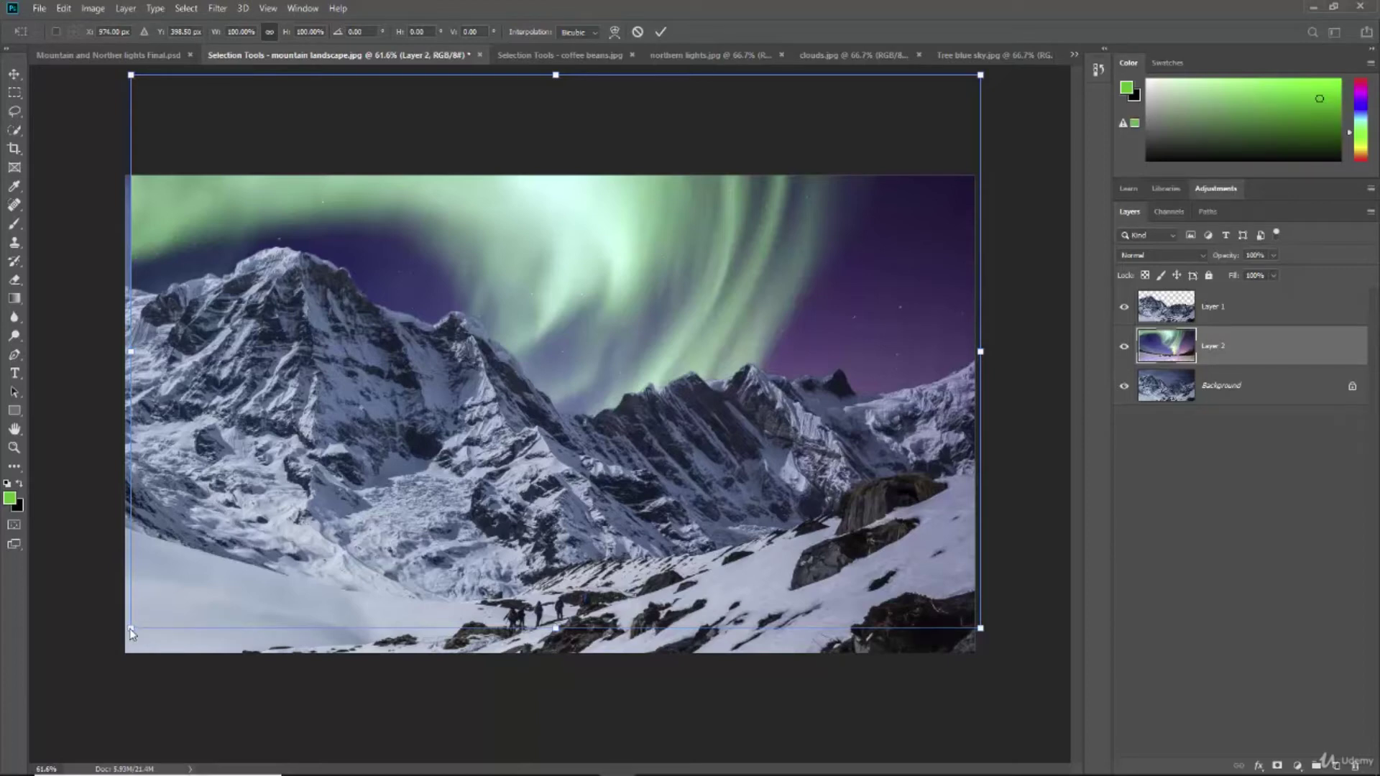
left_click_drag(132, 627, 62, 653)
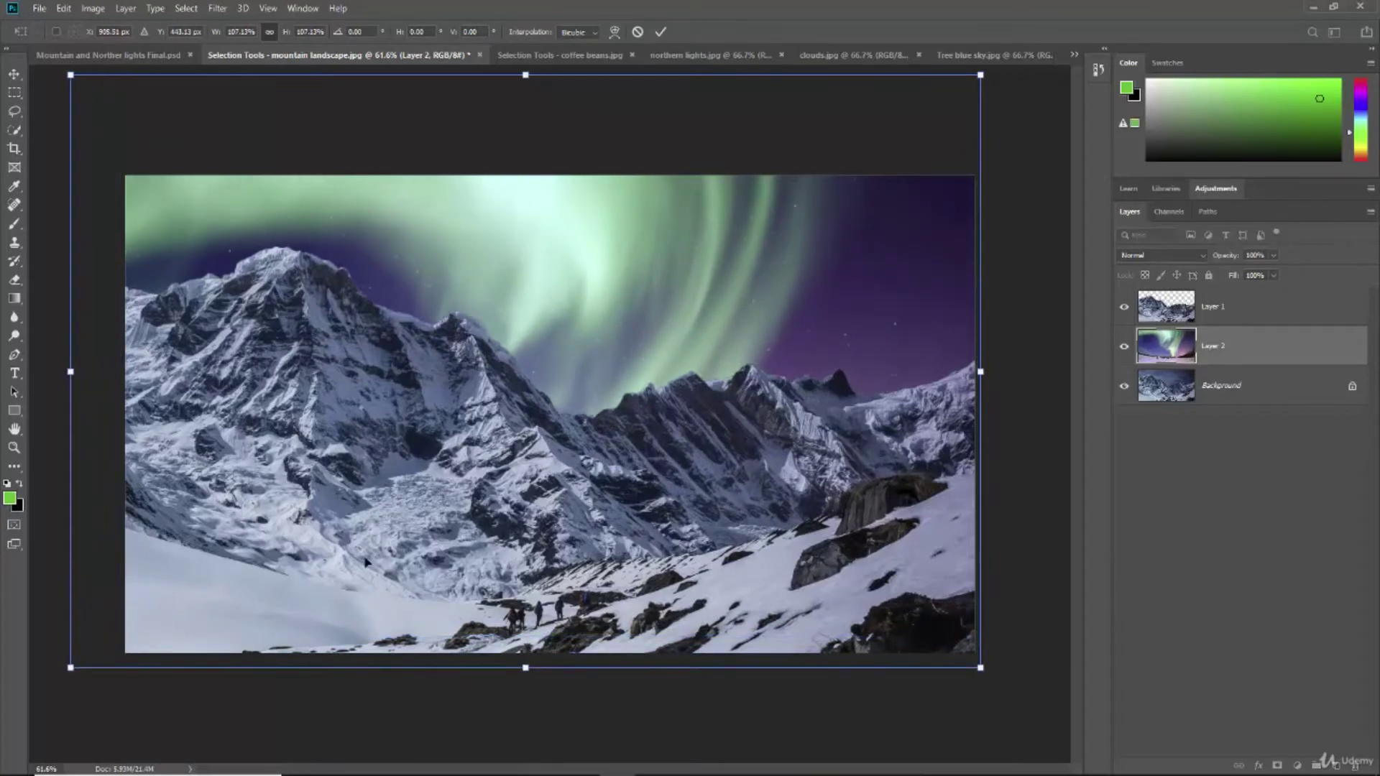
mouse_move(365, 560)
left_mouse_down()
mouse_move(424, 560)
mouse_move(373, 560)
mouse_move(408, 561)
mouse_move(406, 650)
mouse_move(389, 661)
mouse_move(370, 661)
mouse_move(379, 581)
left_mouse_up()
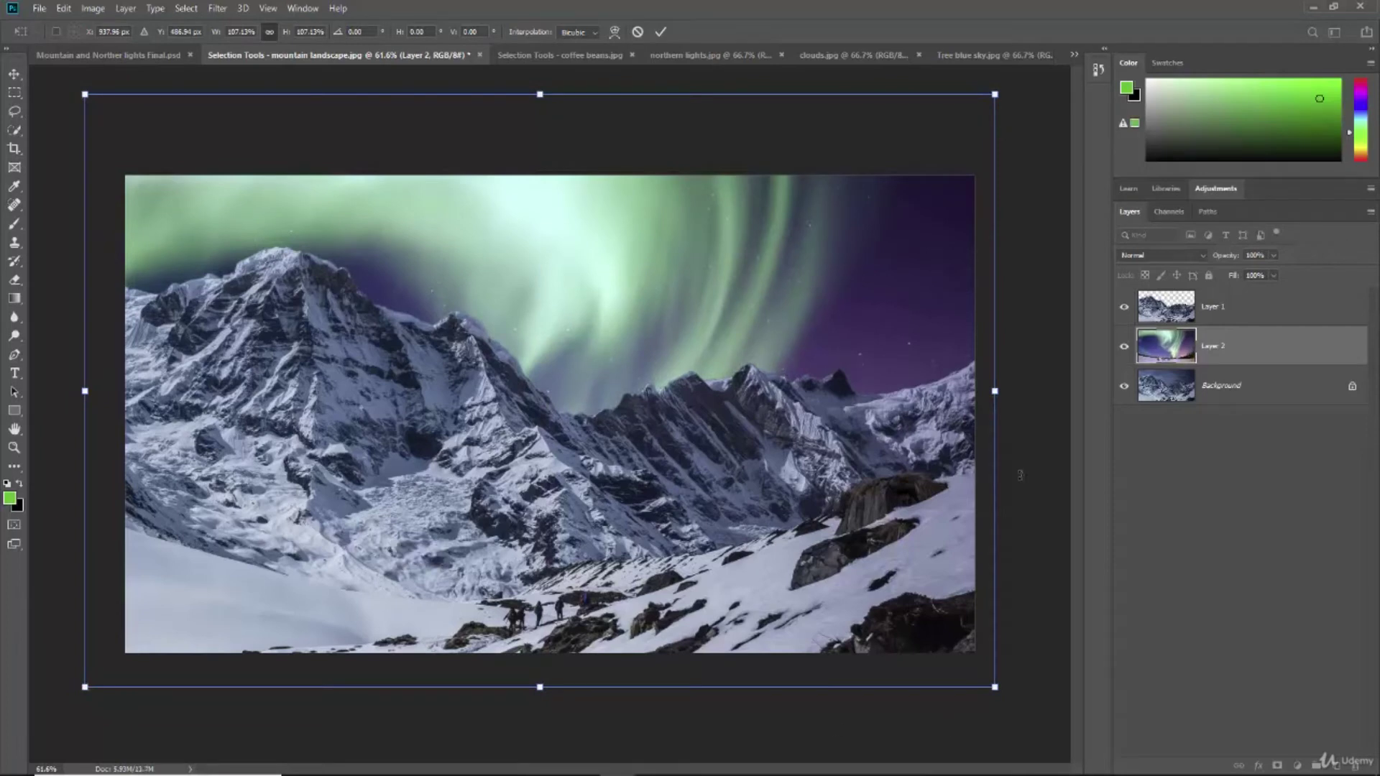
key("Return")
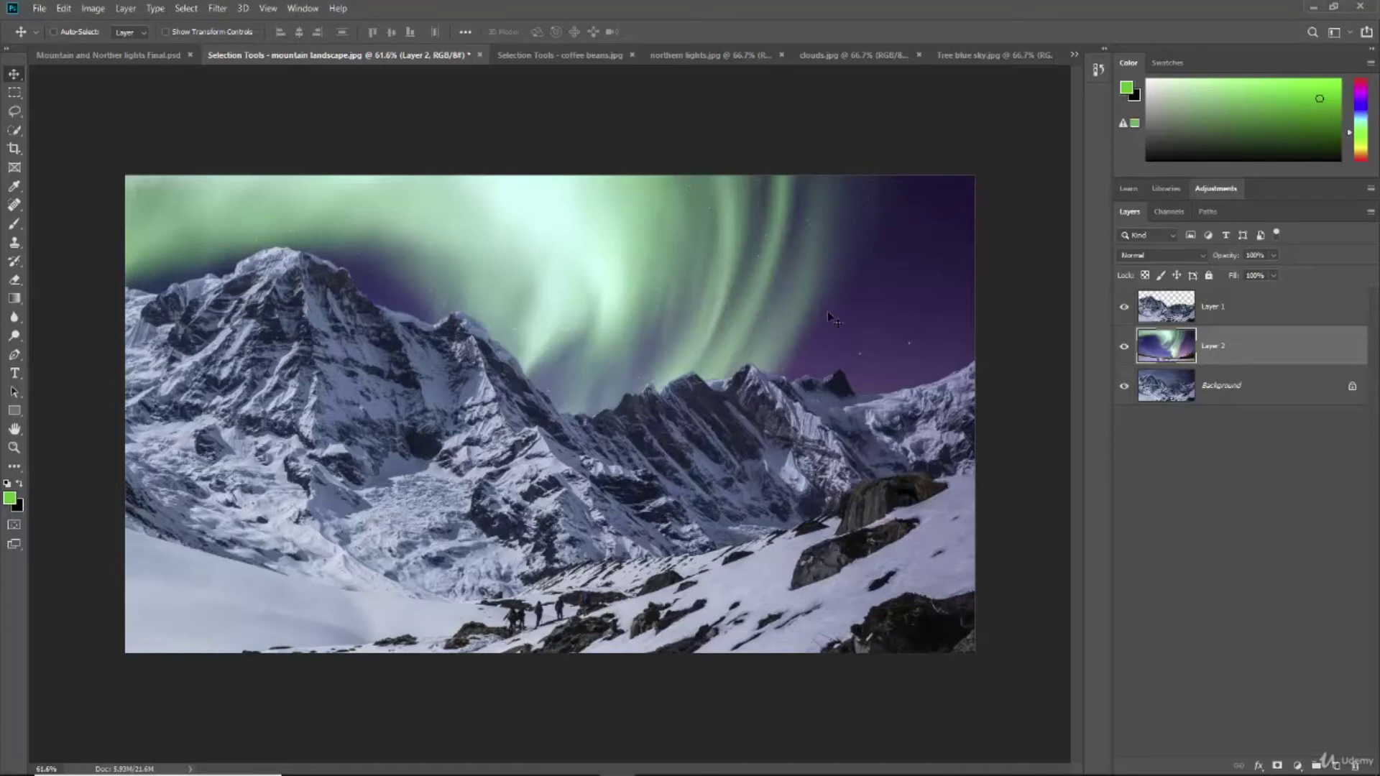
left_click_drag(827, 316, 823, 319)
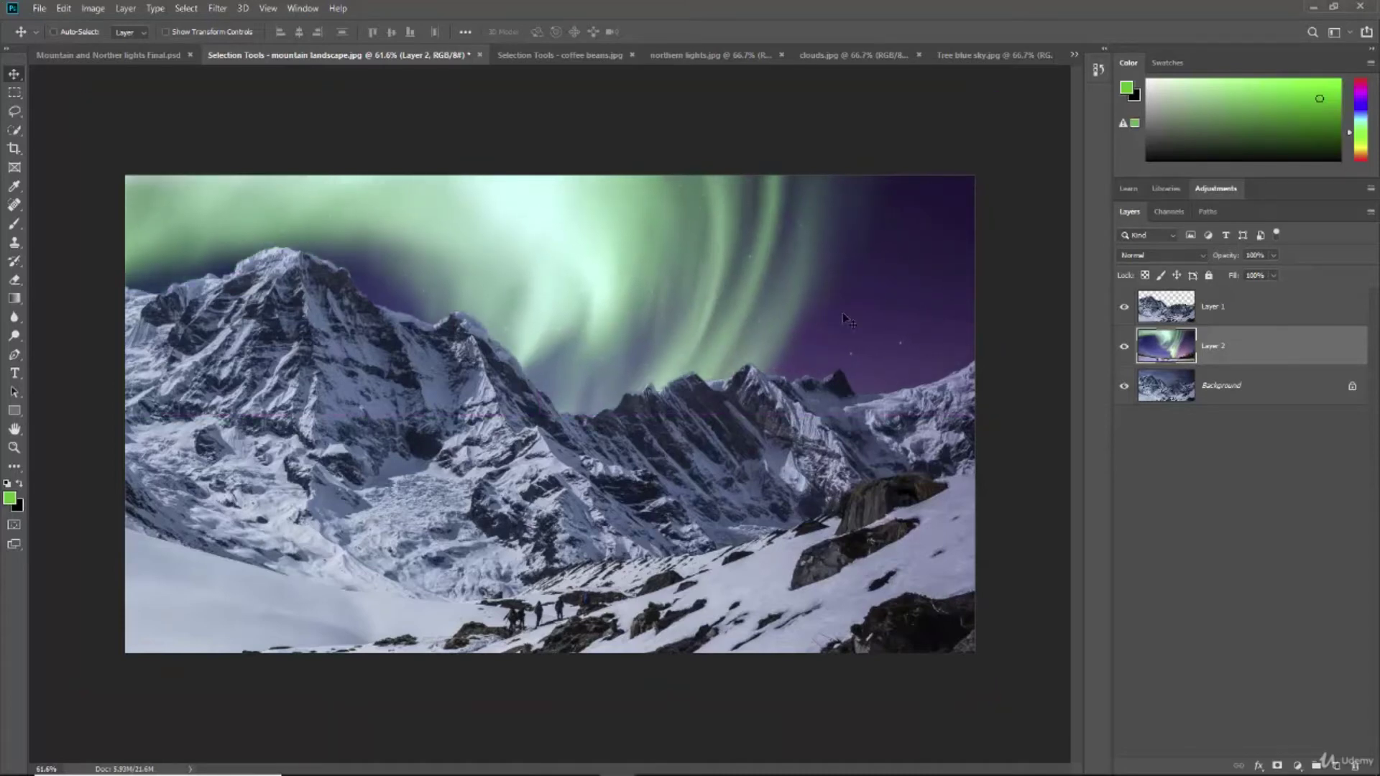
Try moving the mountain cutout and the northern lights layer lower independently, and undo both moves.
left_click(1236, 312)
left_click_drag(744, 463, 741, 579)
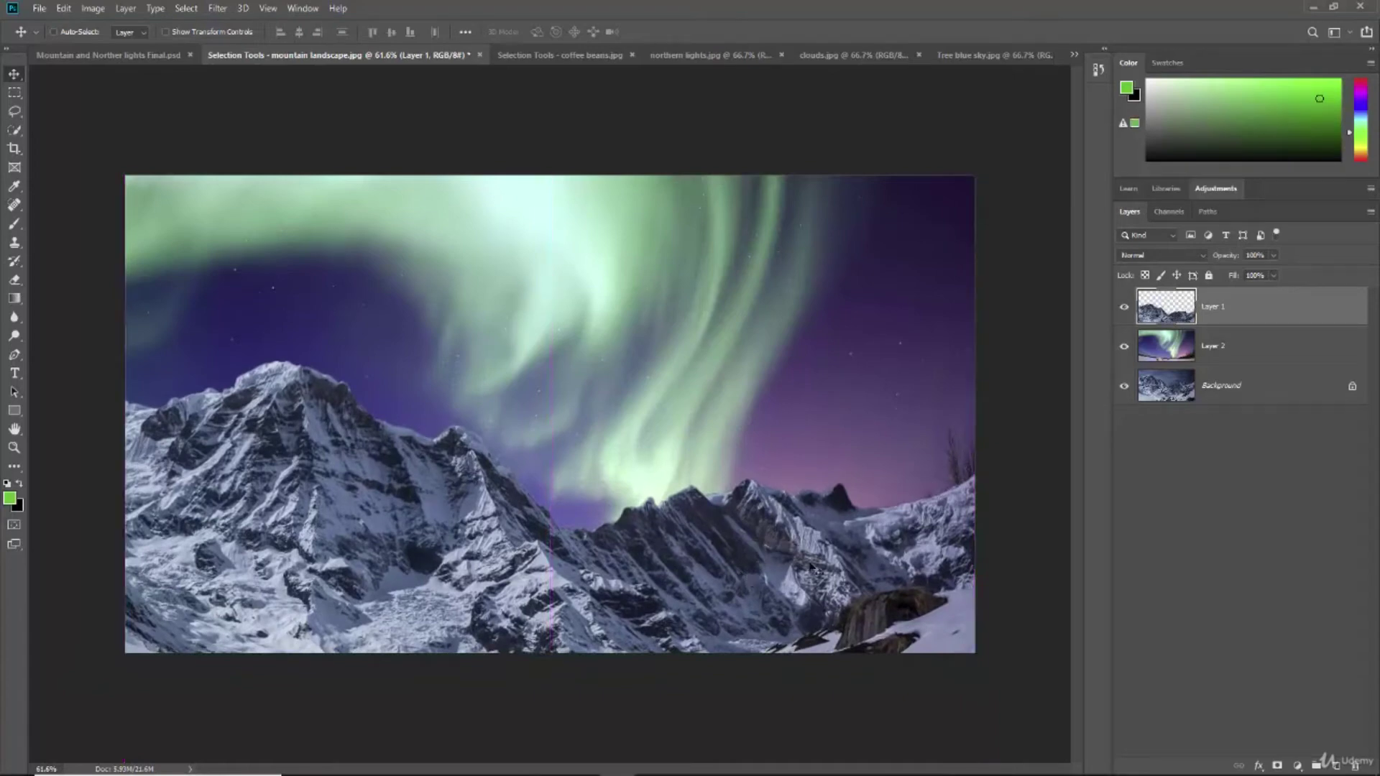
mouse_move(788, 551)
left_mouse_down()
mouse_move(786, 493)
mouse_move(775, 554)
left_mouse_up()
left_click(1245, 351)
left_click_drag(755, 379, 753, 440)
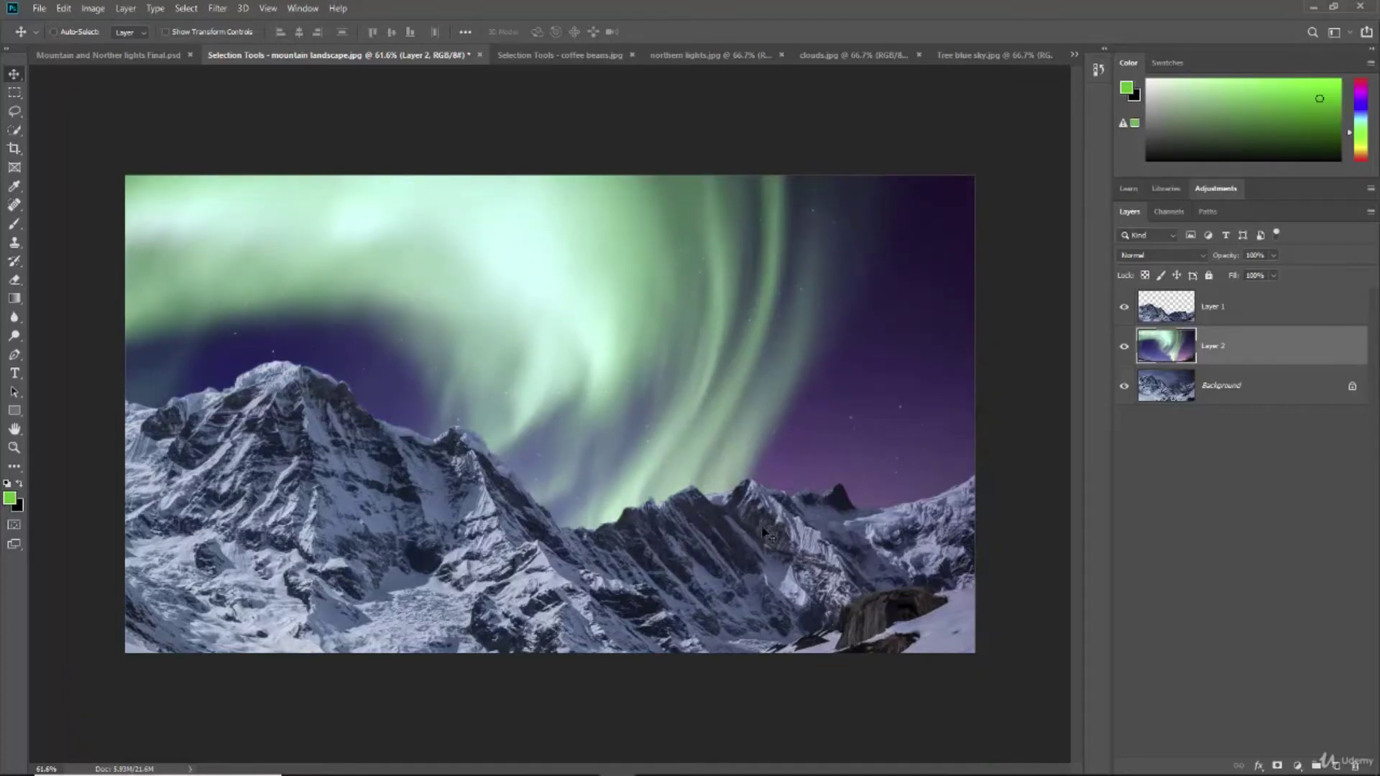
key("ctrl+z")
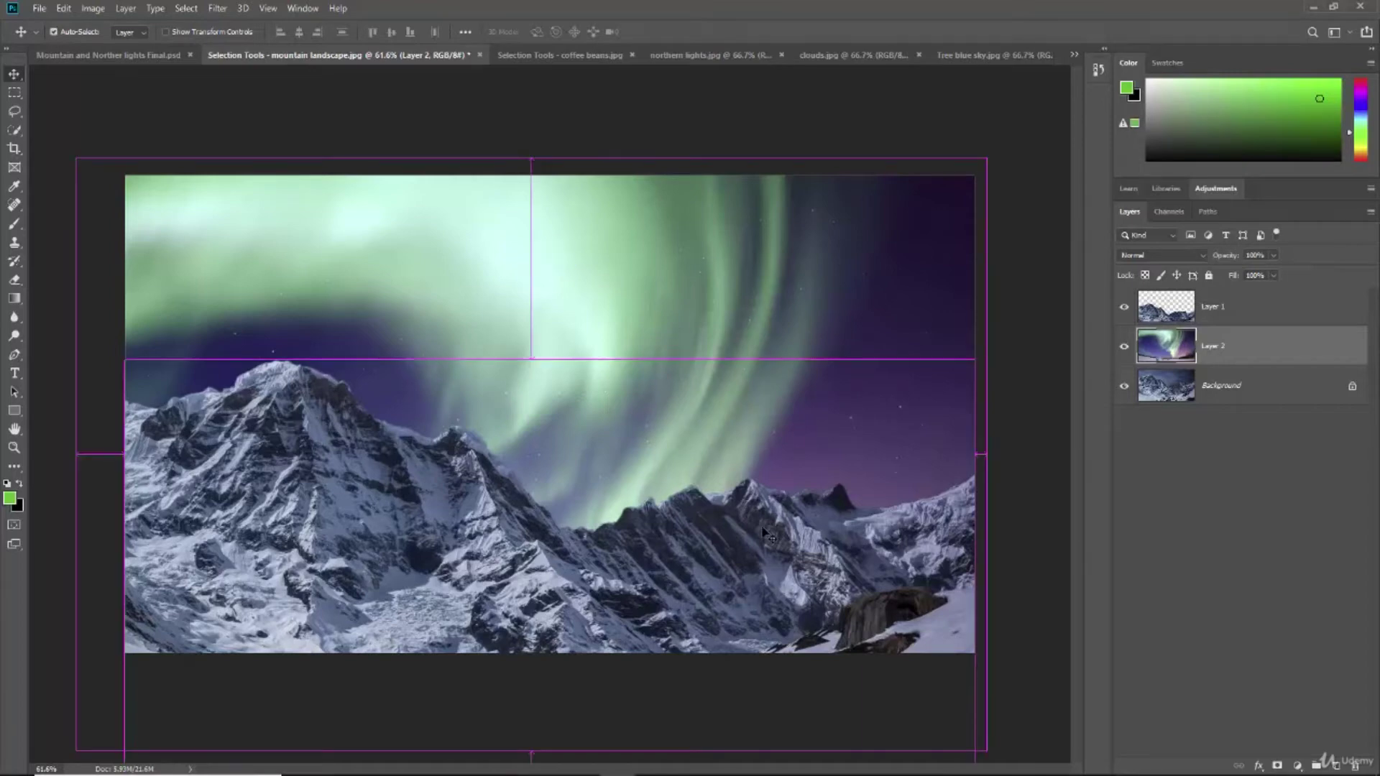
key("ctrl+z")
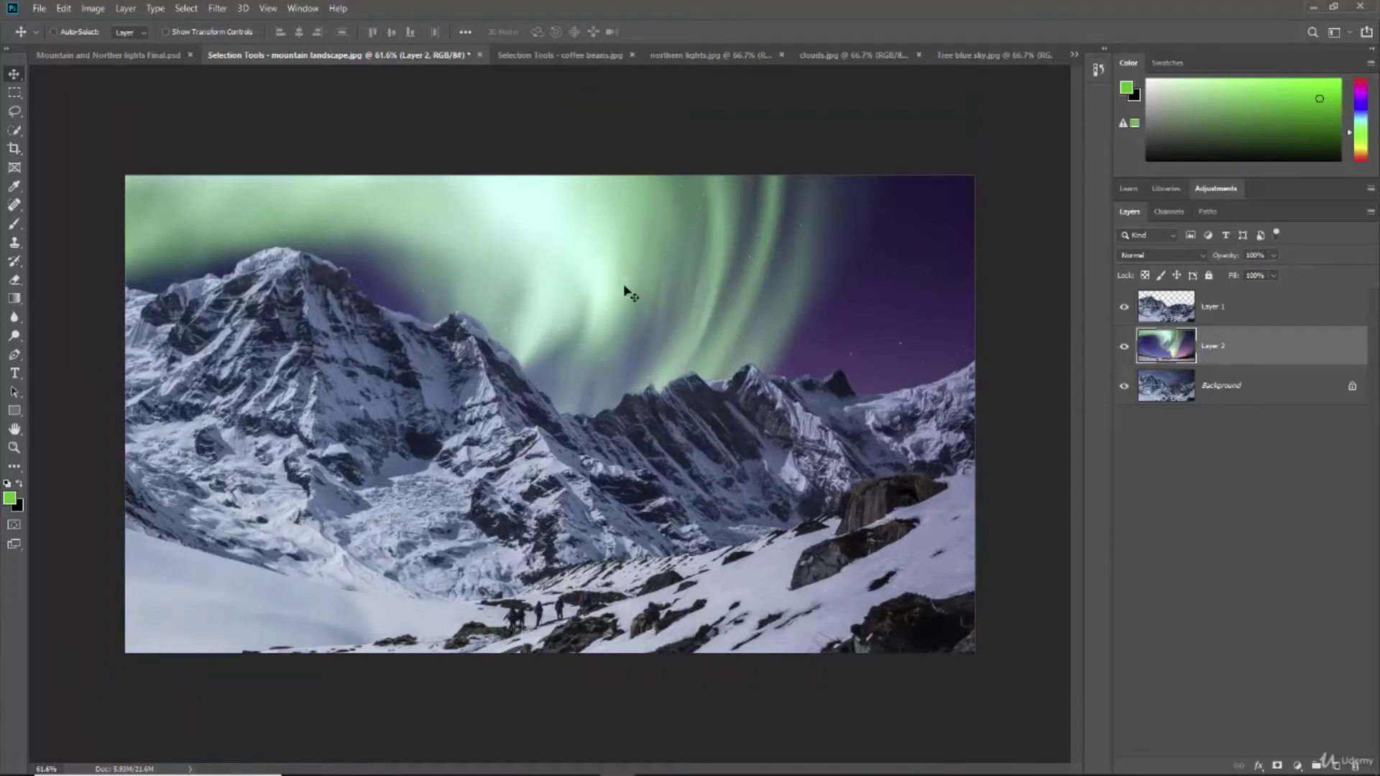
Copy the clouds image in below the mountain cutout, position it across the sky, and compare the result with it hidden and shown.
left_click(833, 55)
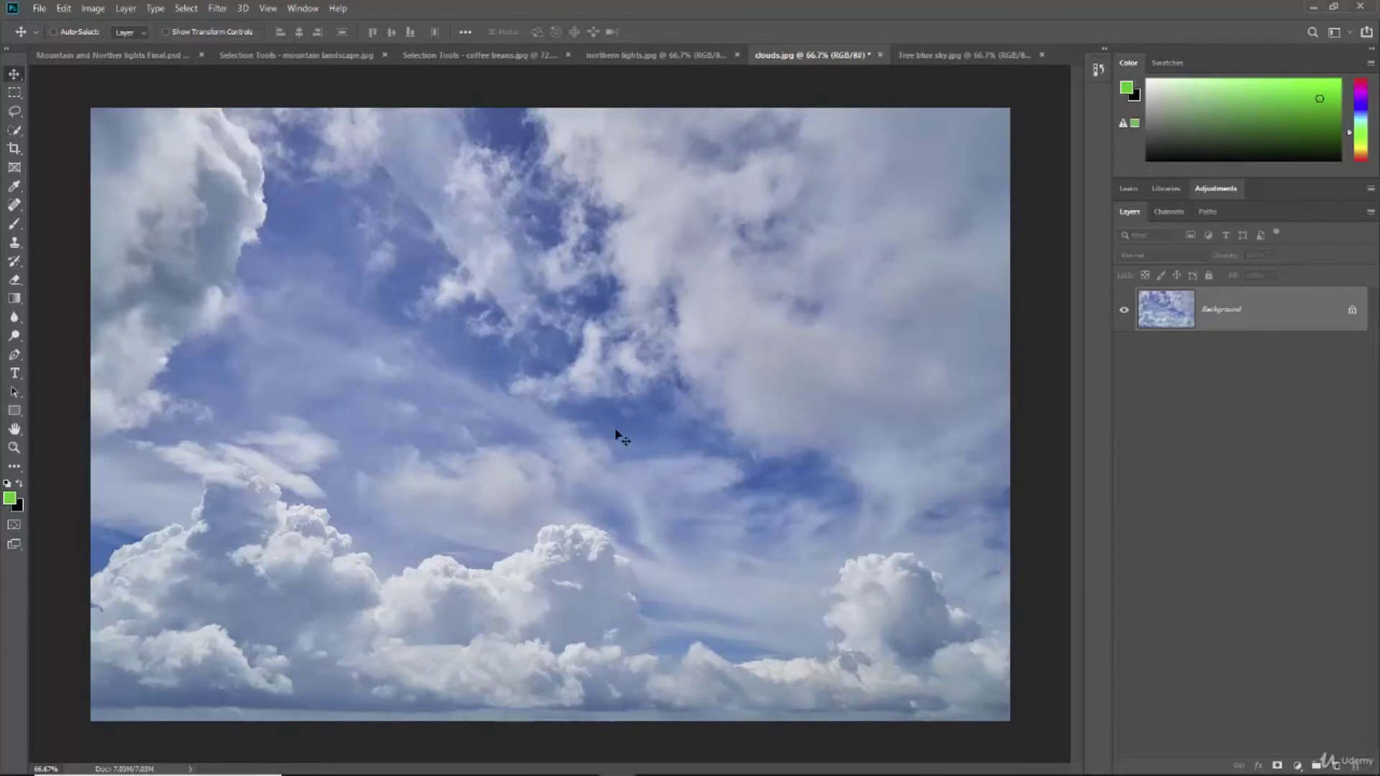
left_click_drag(618, 431, 581, 383)
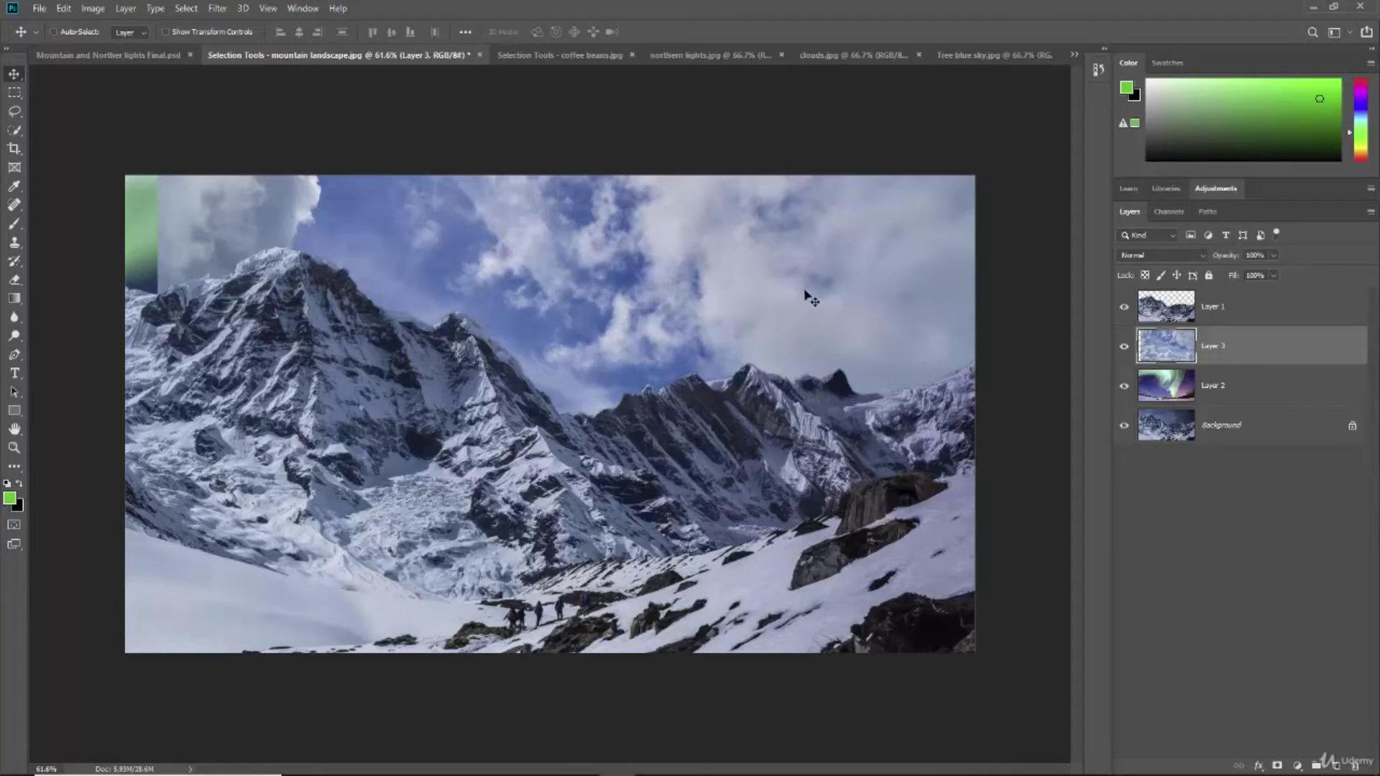
left_click_drag(795, 301, 767, 144)
left_click_drag(762, 267, 764, 375)
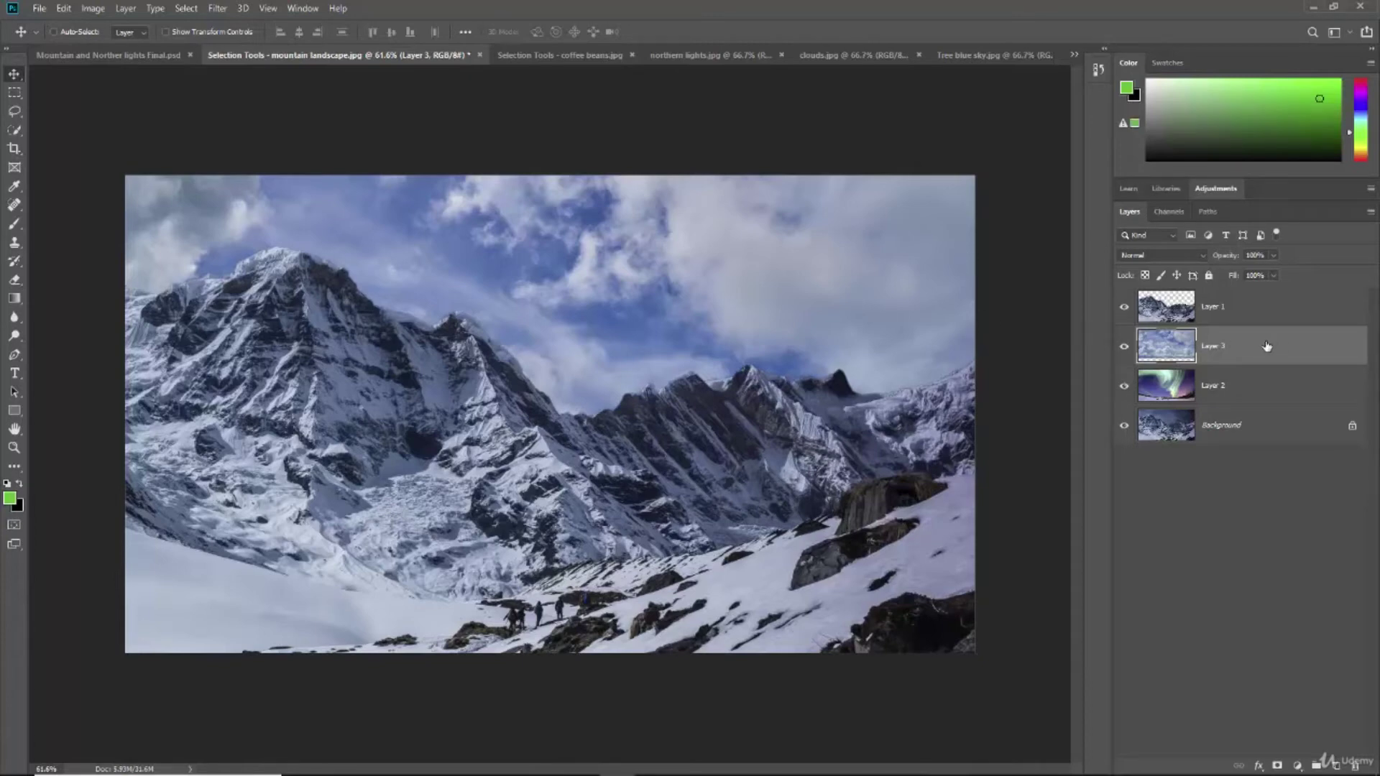
left_click(1124, 348)
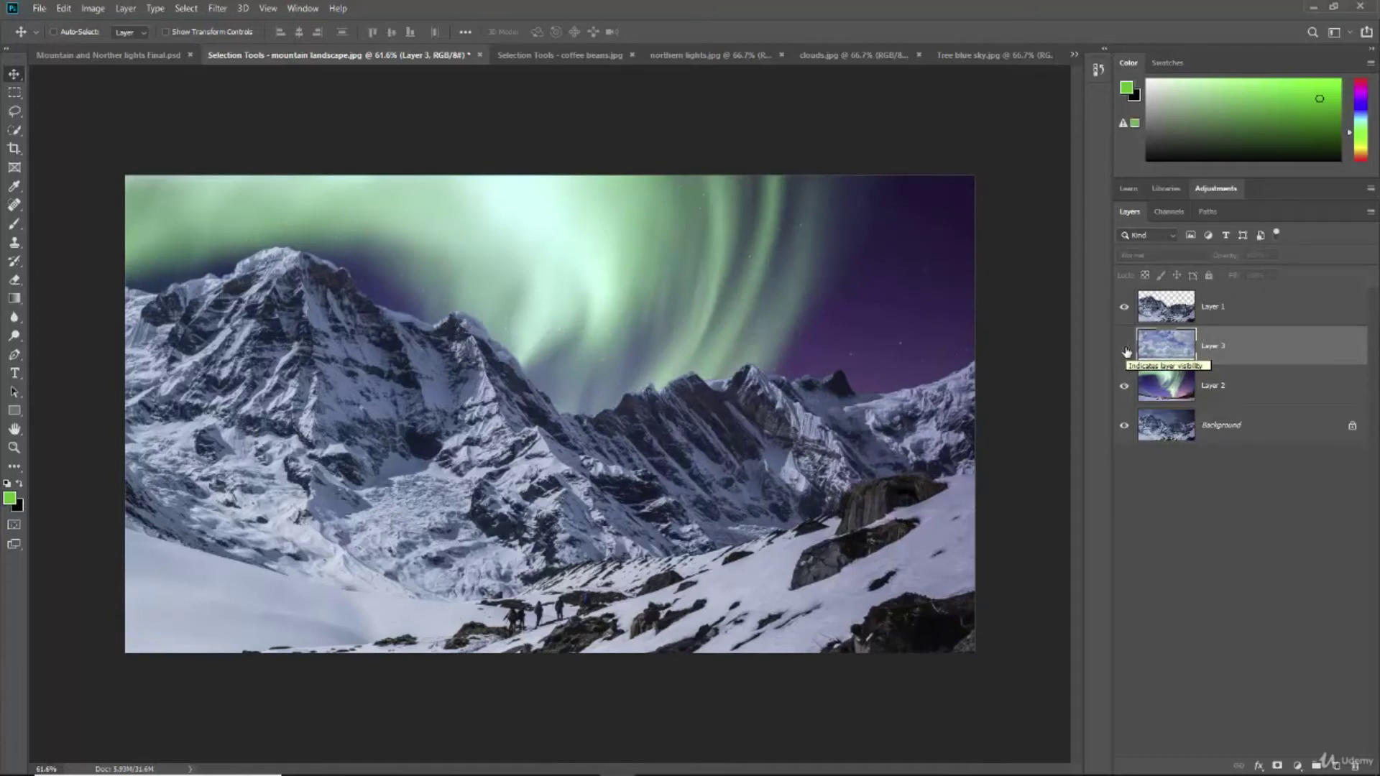
left_click(1124, 347)
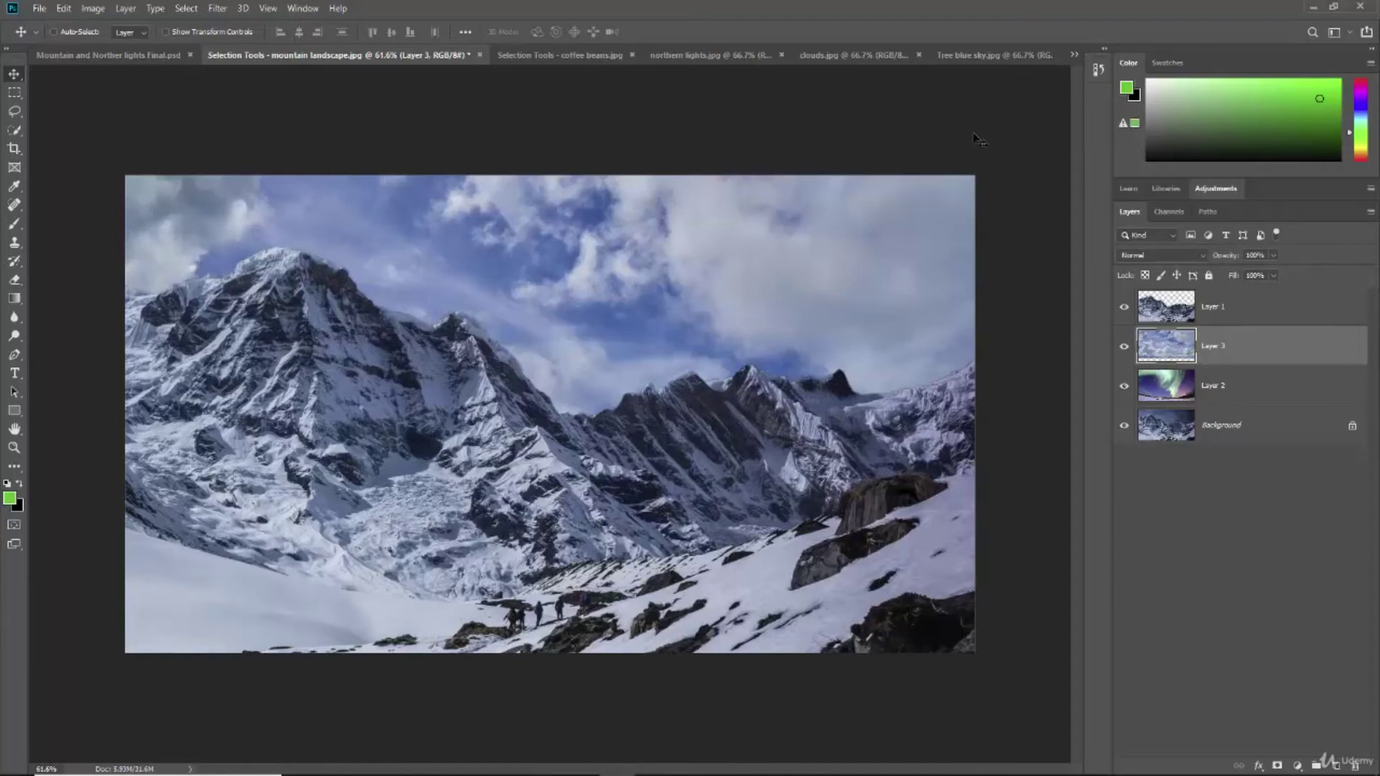
Copy the Tree blue sky image in below the mountain cutout and position it so the trees hide behind the mountains.
left_click(977, 58)
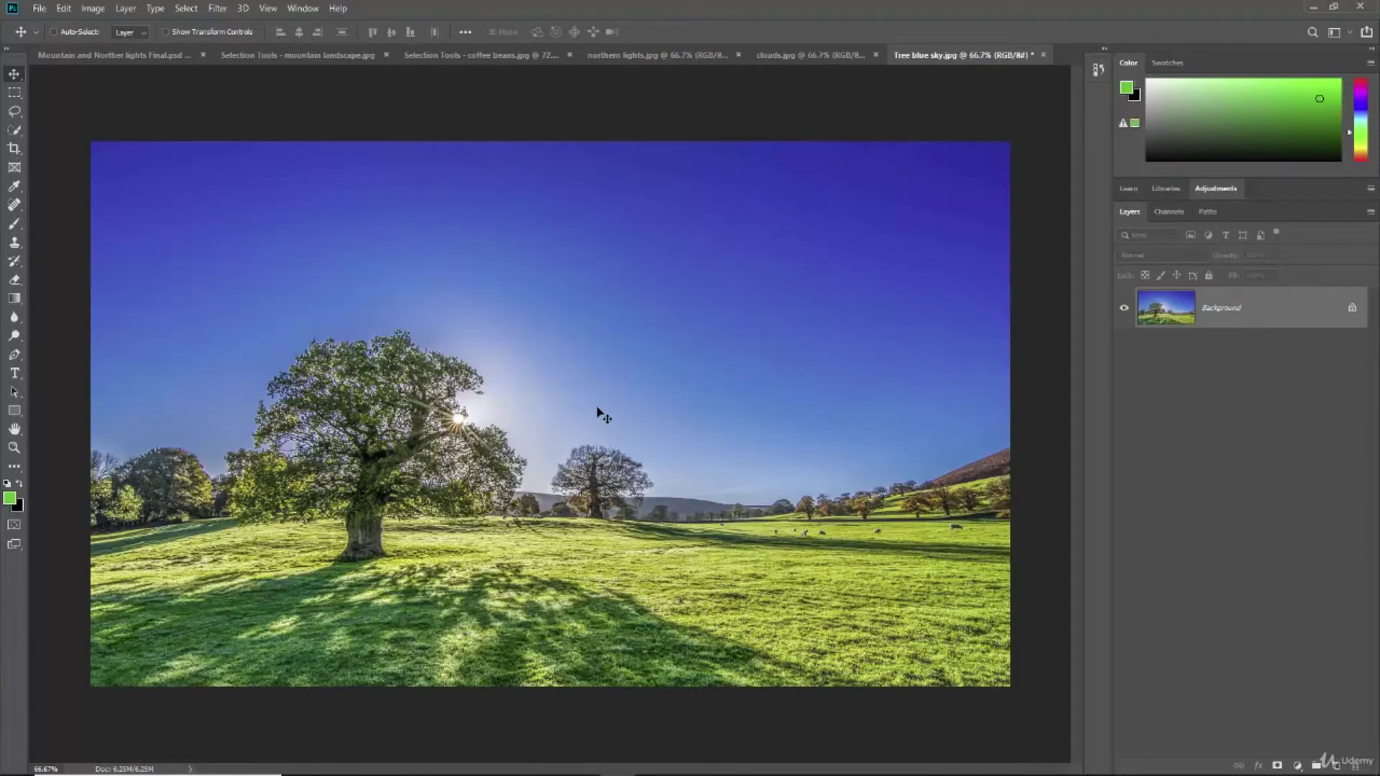
left_click_drag(604, 415, 589, 388)
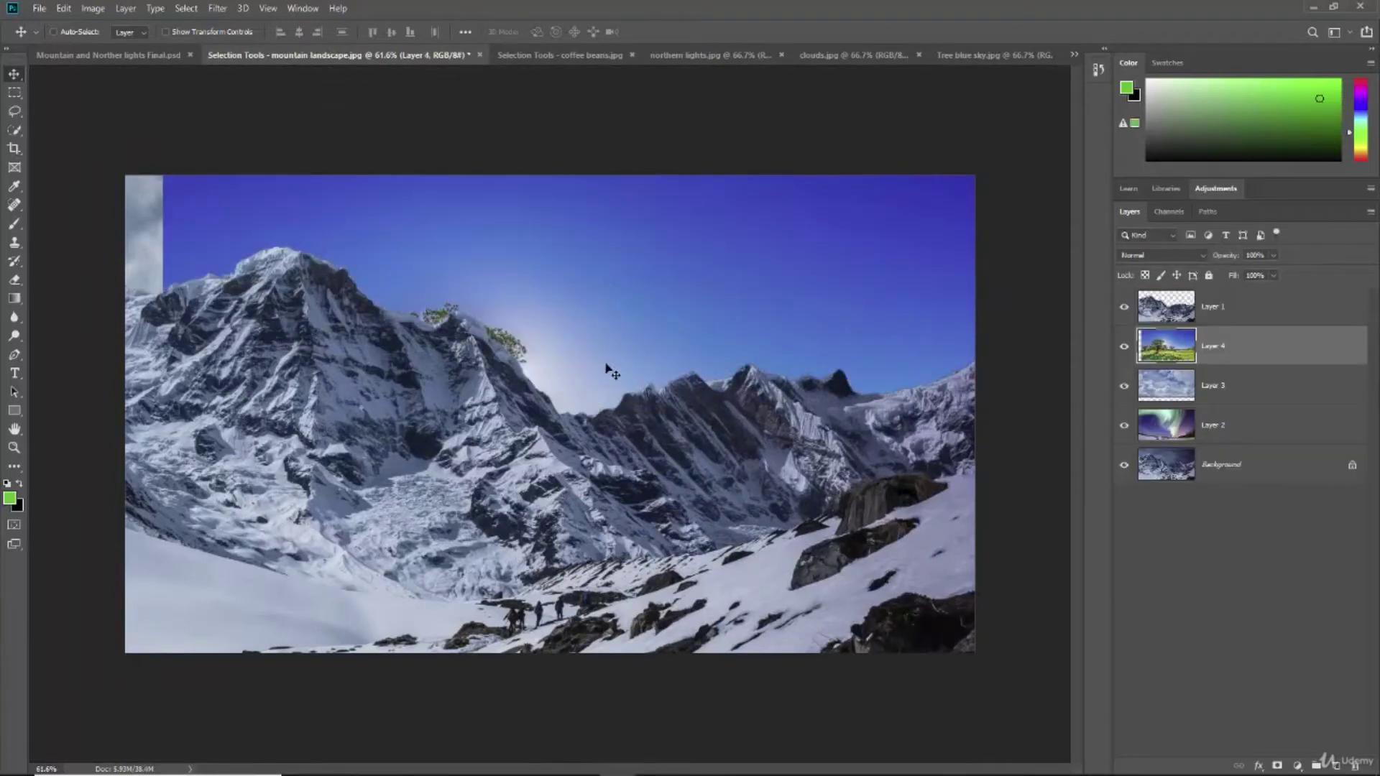
left_click_drag(760, 314, 732, 297)
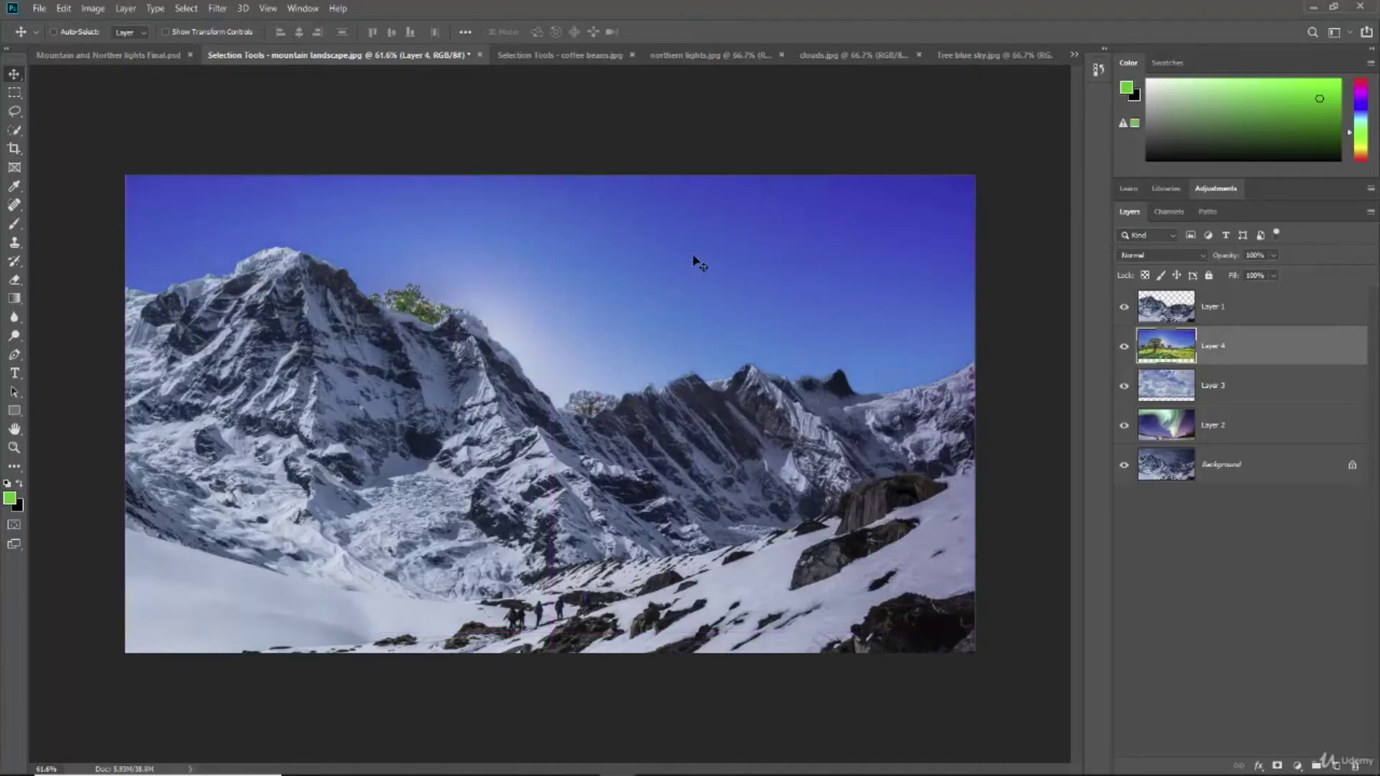
left_click_drag(695, 265, 694, 326)
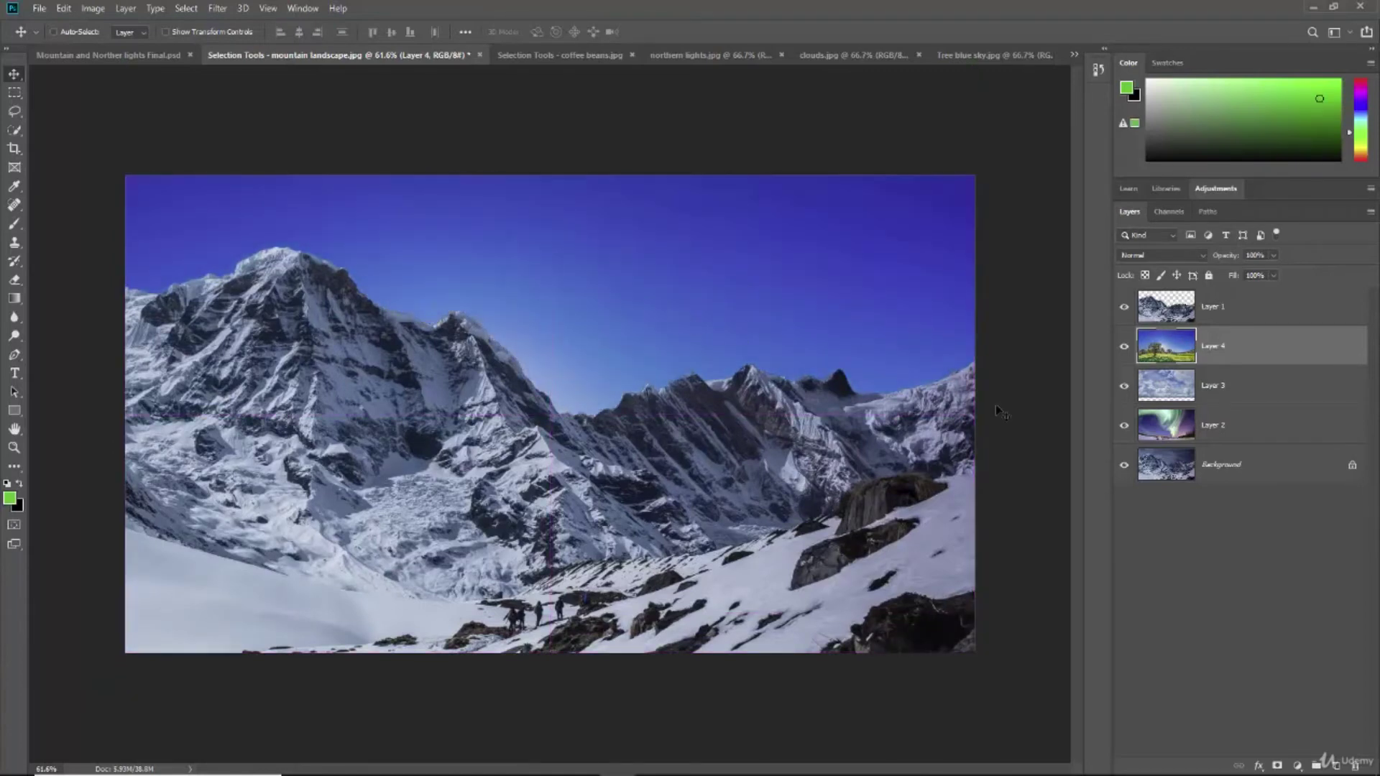
Select the mountain cutout on Layer 1 and compare the sky variants by toggling the visibility of Layer 4 and Layer 3.
left_click(1251, 317)
mouse_move(661, 465)
left_mouse_down()
mouse_move(664, 518)
mouse_move(660, 463)
left_mouse_up()
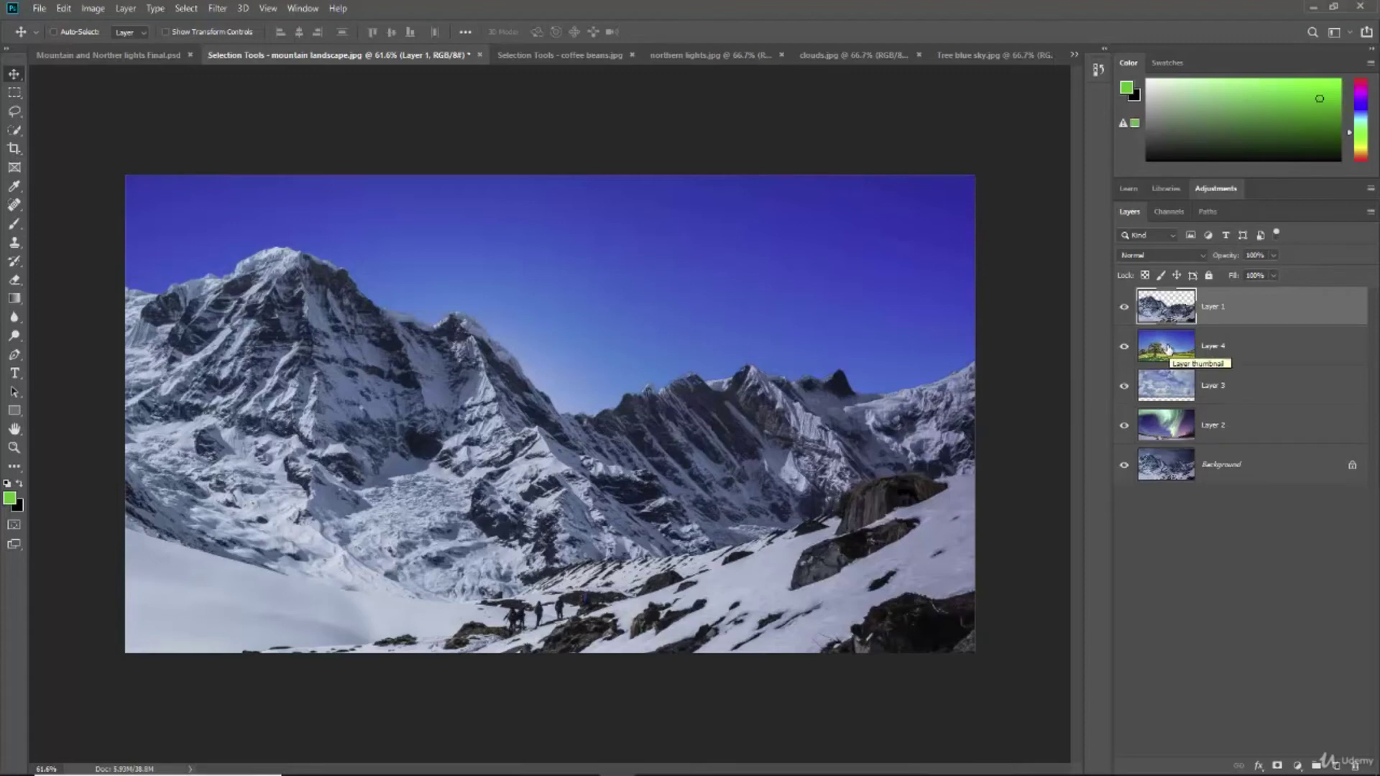
left_click(1124, 349)
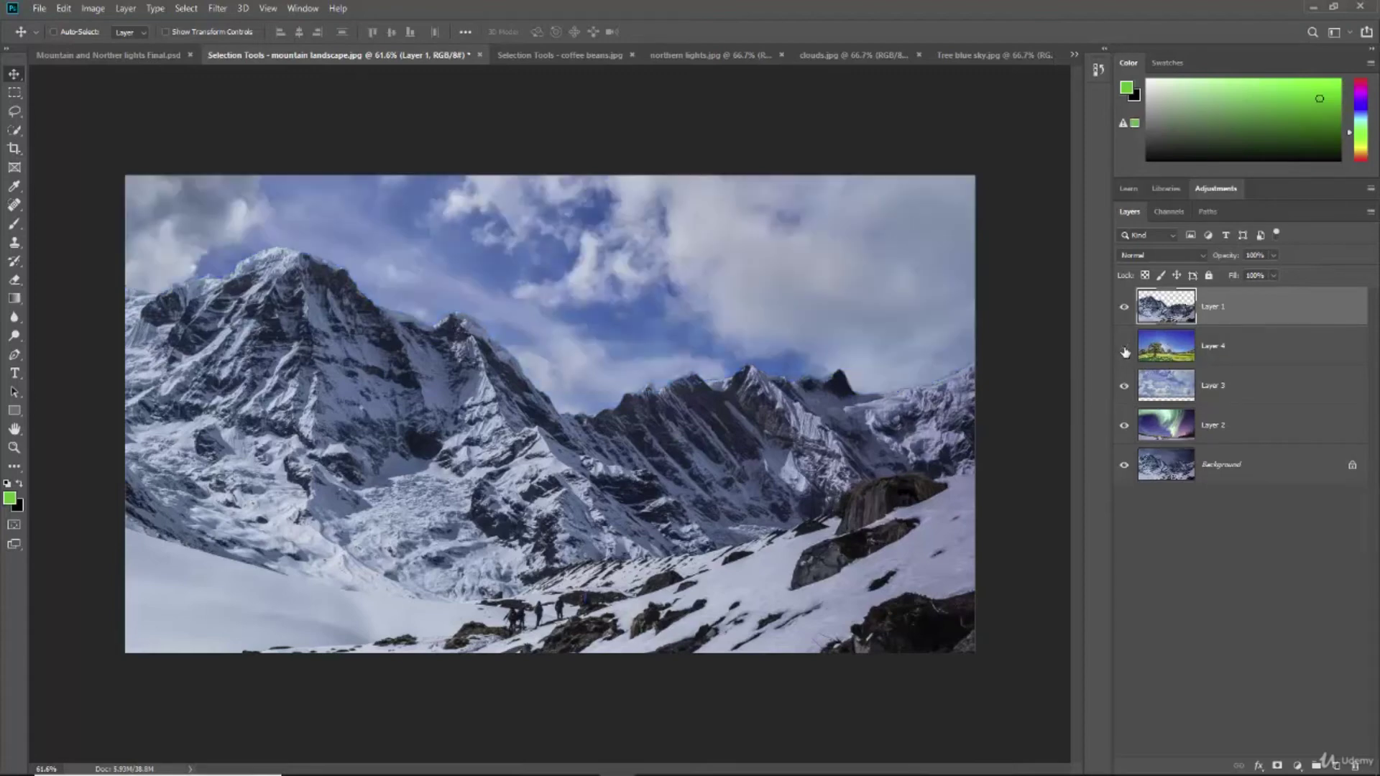
left_click(1125, 388)
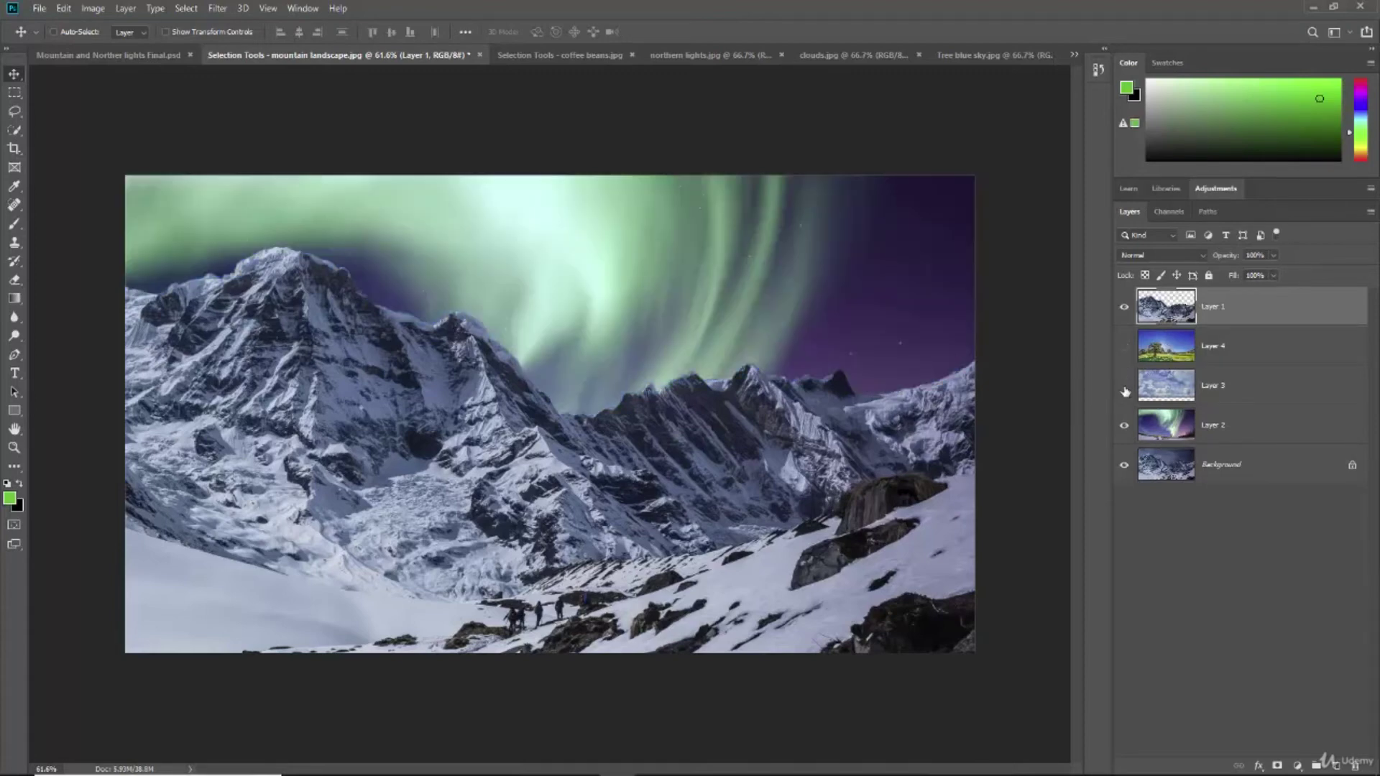
left_click(1125, 389)
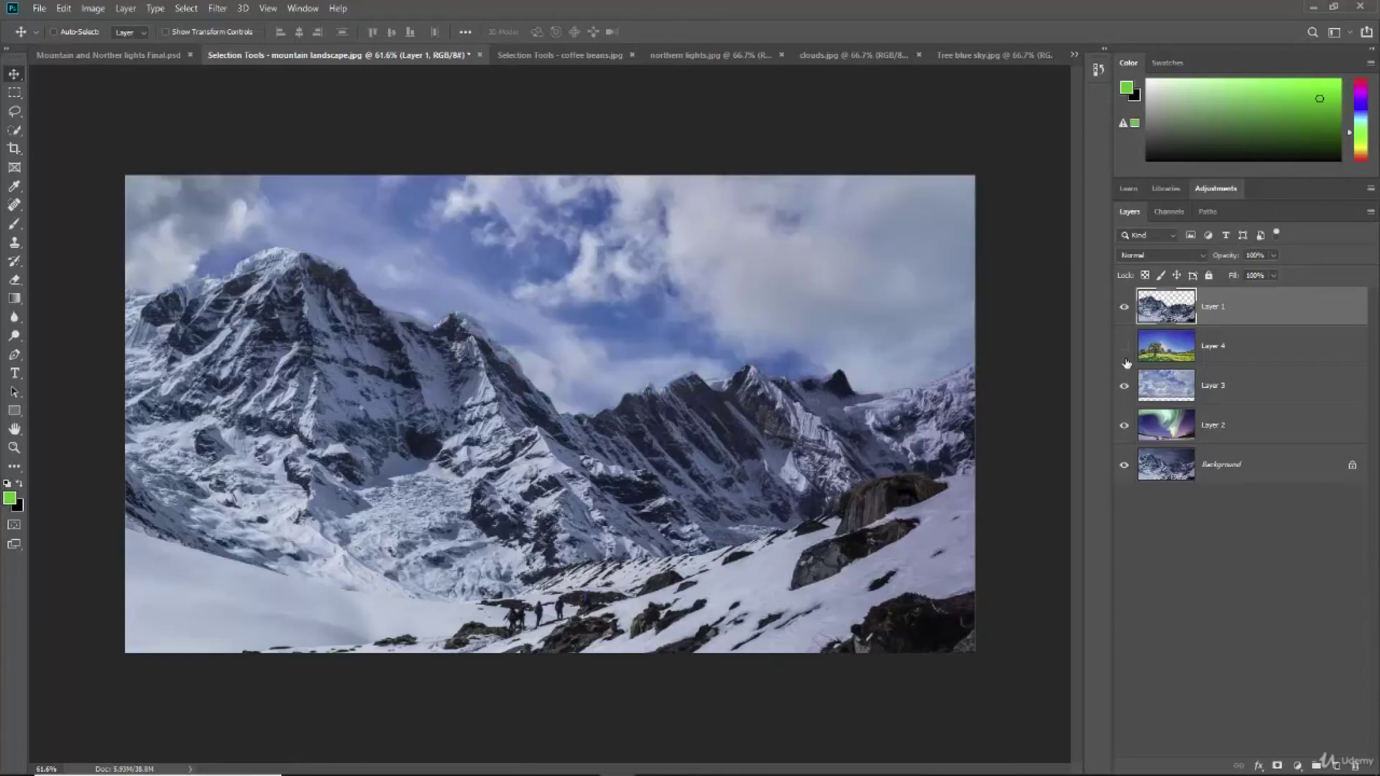
left_click(1124, 349)
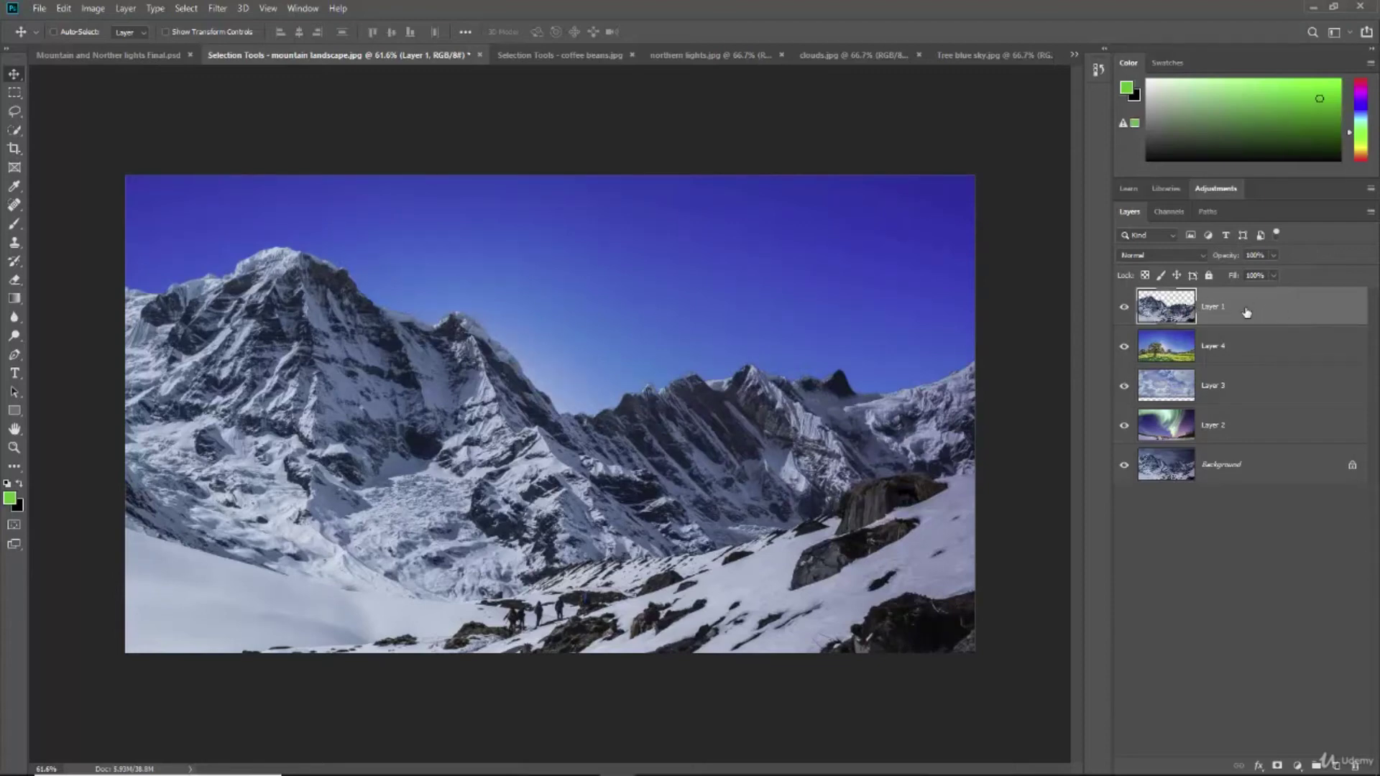
Add a Brightness/Contrast adjustment layer above the mountain cutout and raise the brightness to about 36.
left_click(1297, 766)
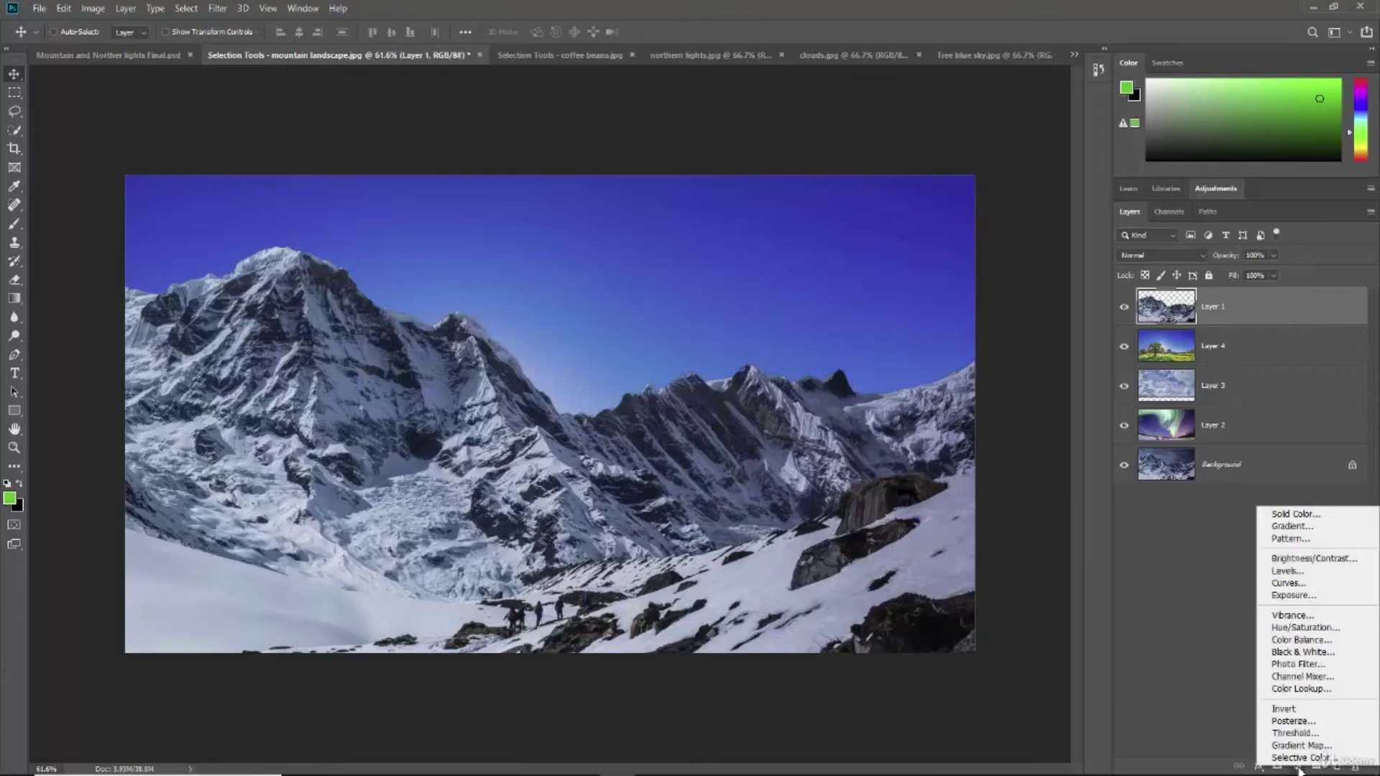
left_click(1309, 560)
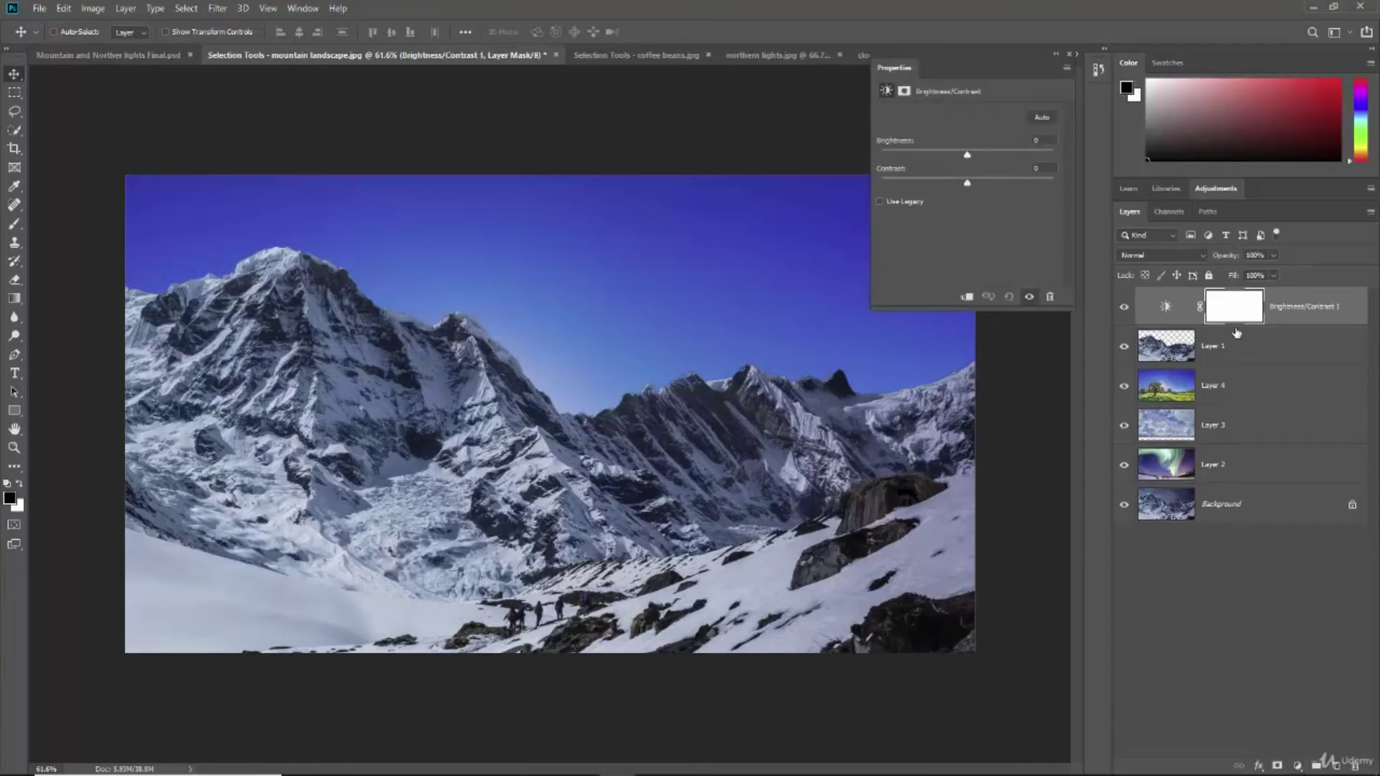
mouse_move(968, 158)
left_mouse_down()
mouse_move(990, 156)
mouse_move(974, 156)
left_mouse_up()
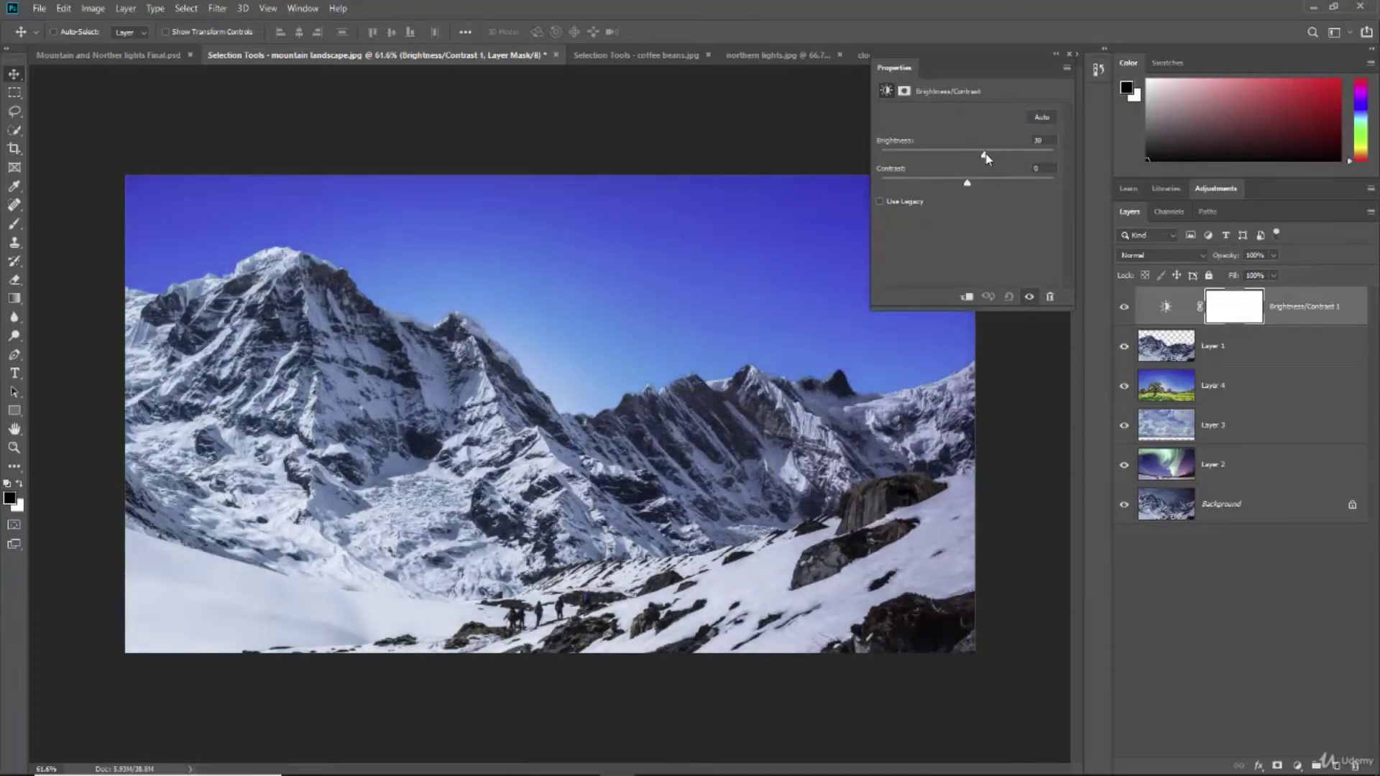
left_click_drag(985, 157, 985, 155)
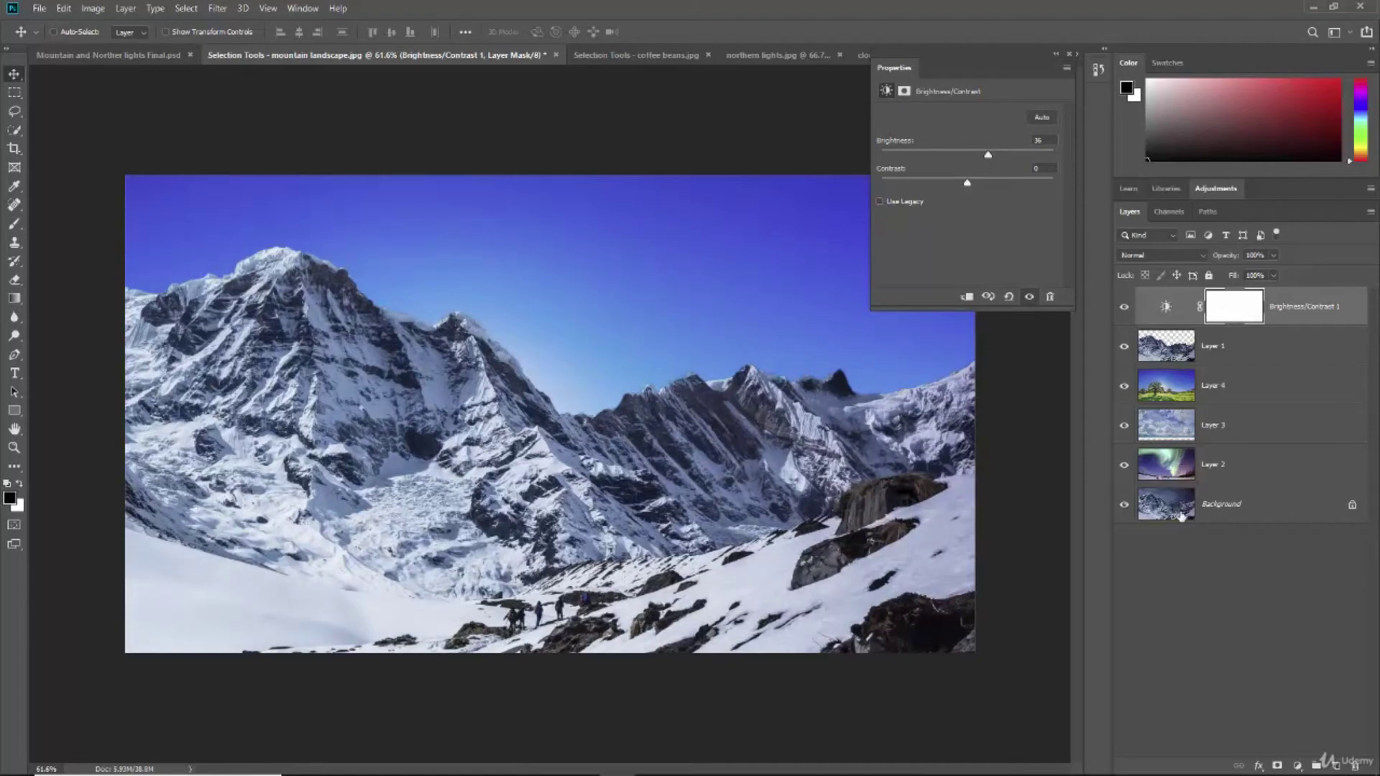
Reset the Brightness/Contrast adjustment to its defaults and clip it to the mountain cutout on Layer 1.
left_click(1008, 296)
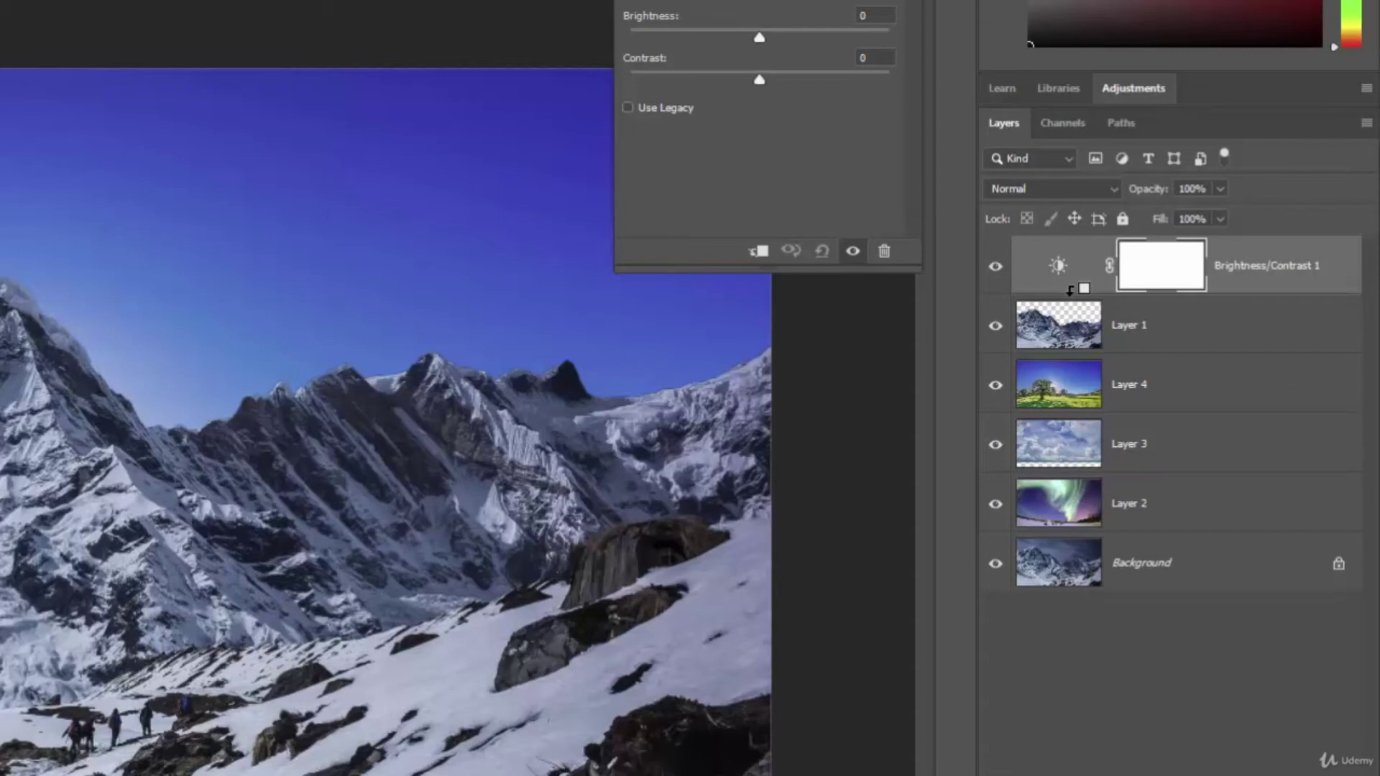
left_click(1070, 290, "alt")
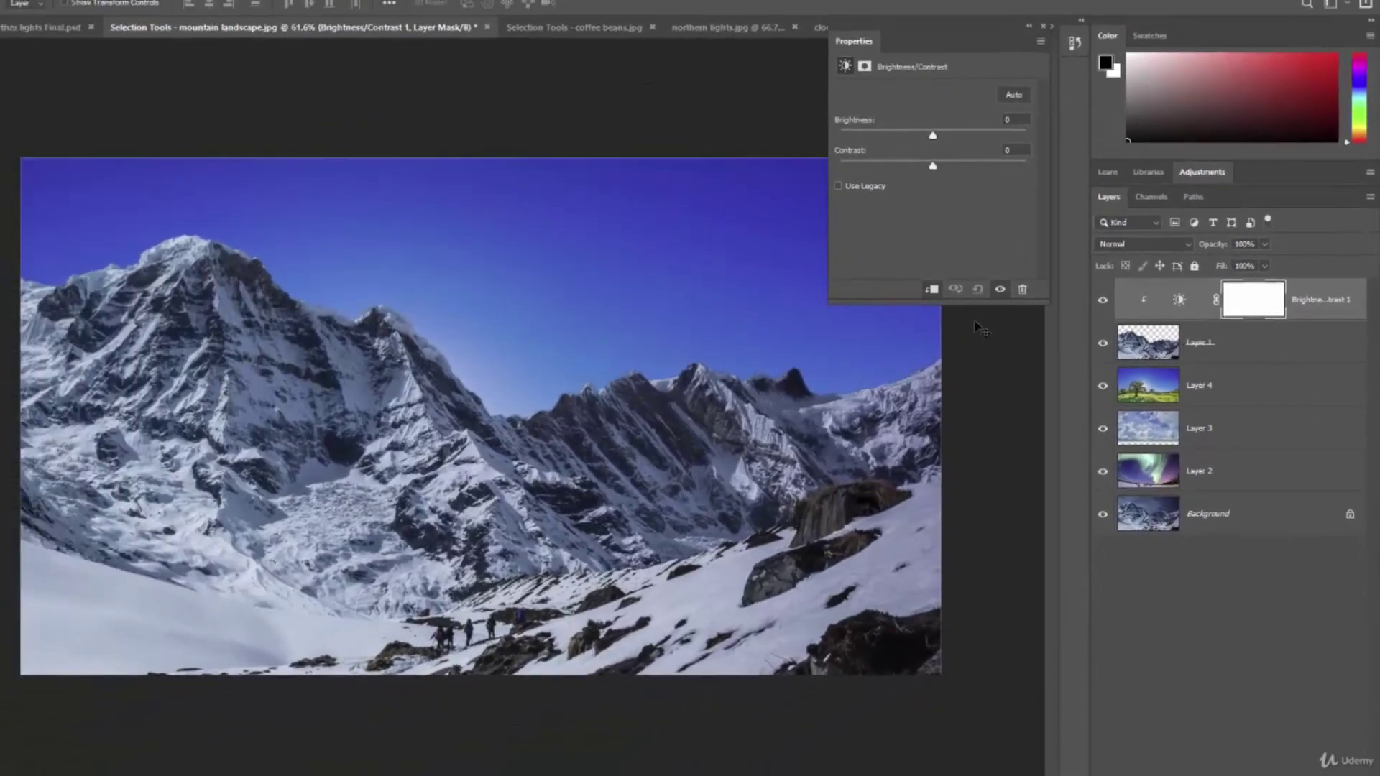
Try darker and lighter brightness values on the clipped adjustment, ending at a brightness of 24.
mouse_move(932, 134)
left_mouse_down()
mouse_move(964, 131)
mouse_move(877, 132)
mouse_move(927, 133)
left_mouse_up()
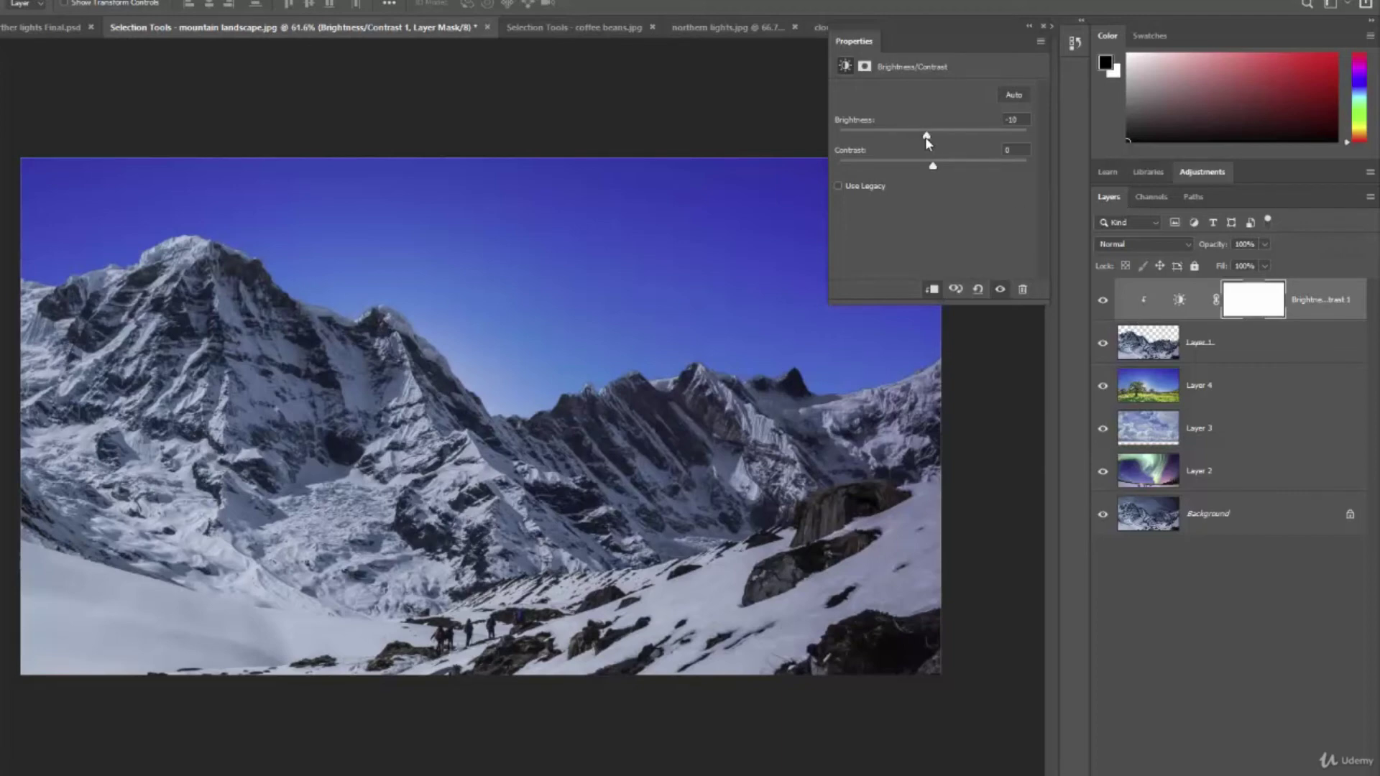
left_click_drag(926, 135, 946, 134)
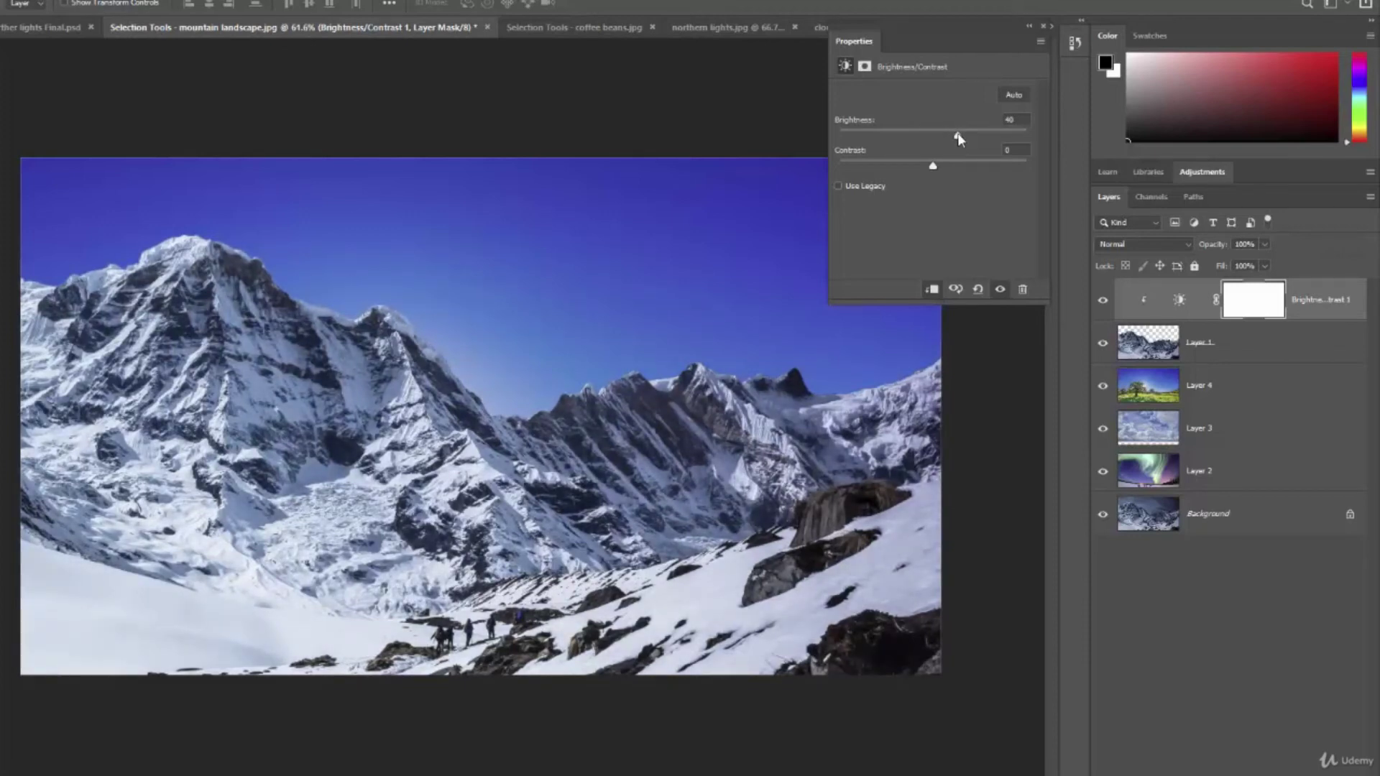
left_click_drag(958, 139, 905, 140)
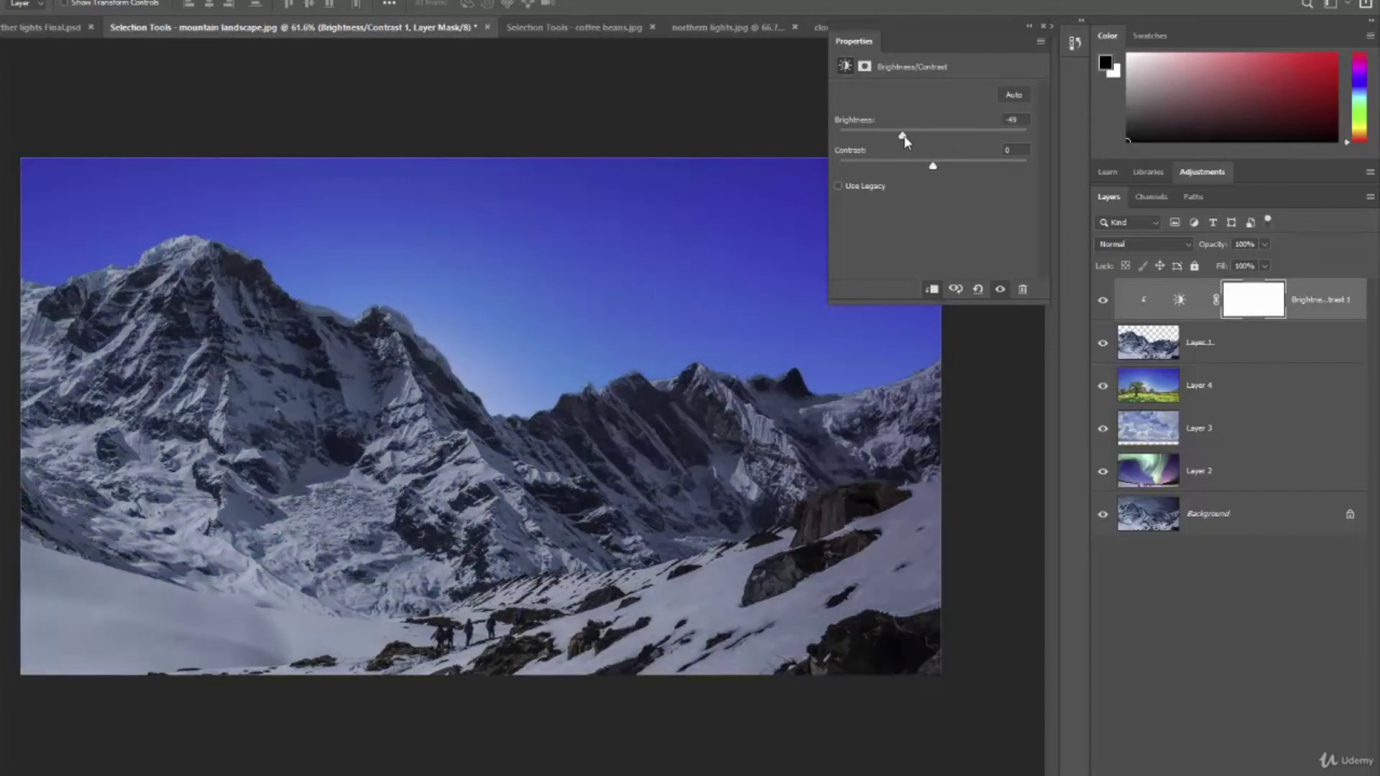
left_click_drag(905, 141, 916, 142)
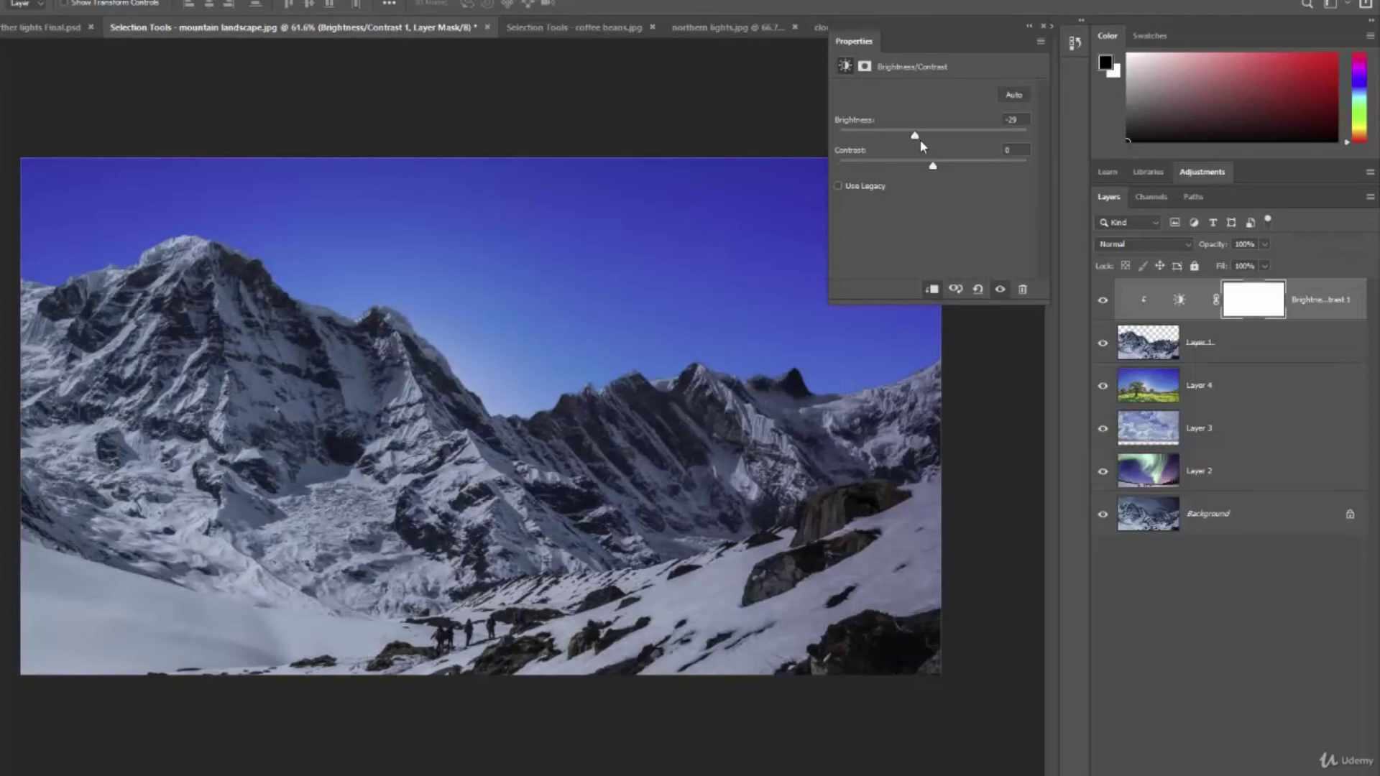
left_click_drag(916, 137, 948, 137)
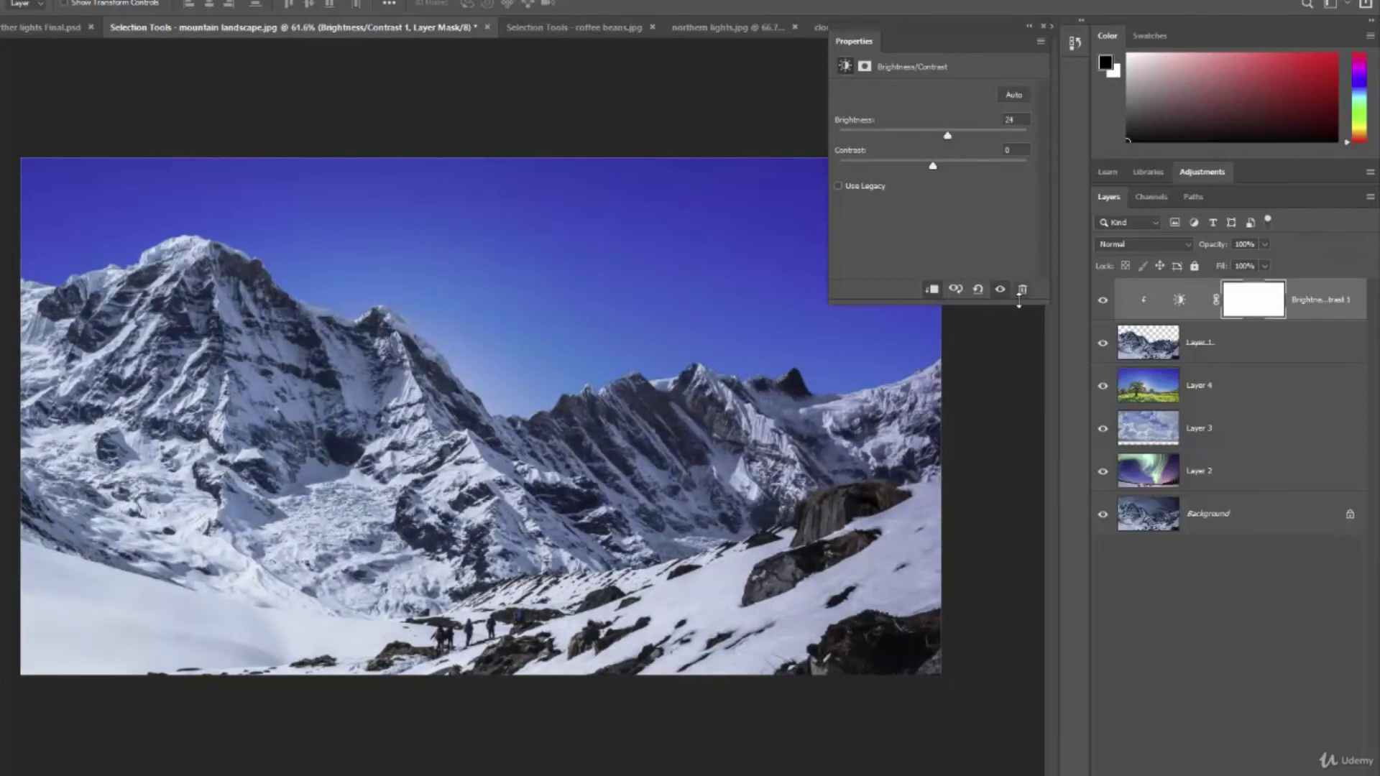
Compare the mountains with and without the Brightness/Contrast adjustment by toggling its visibility, and close its properties.
left_click(1104, 302)
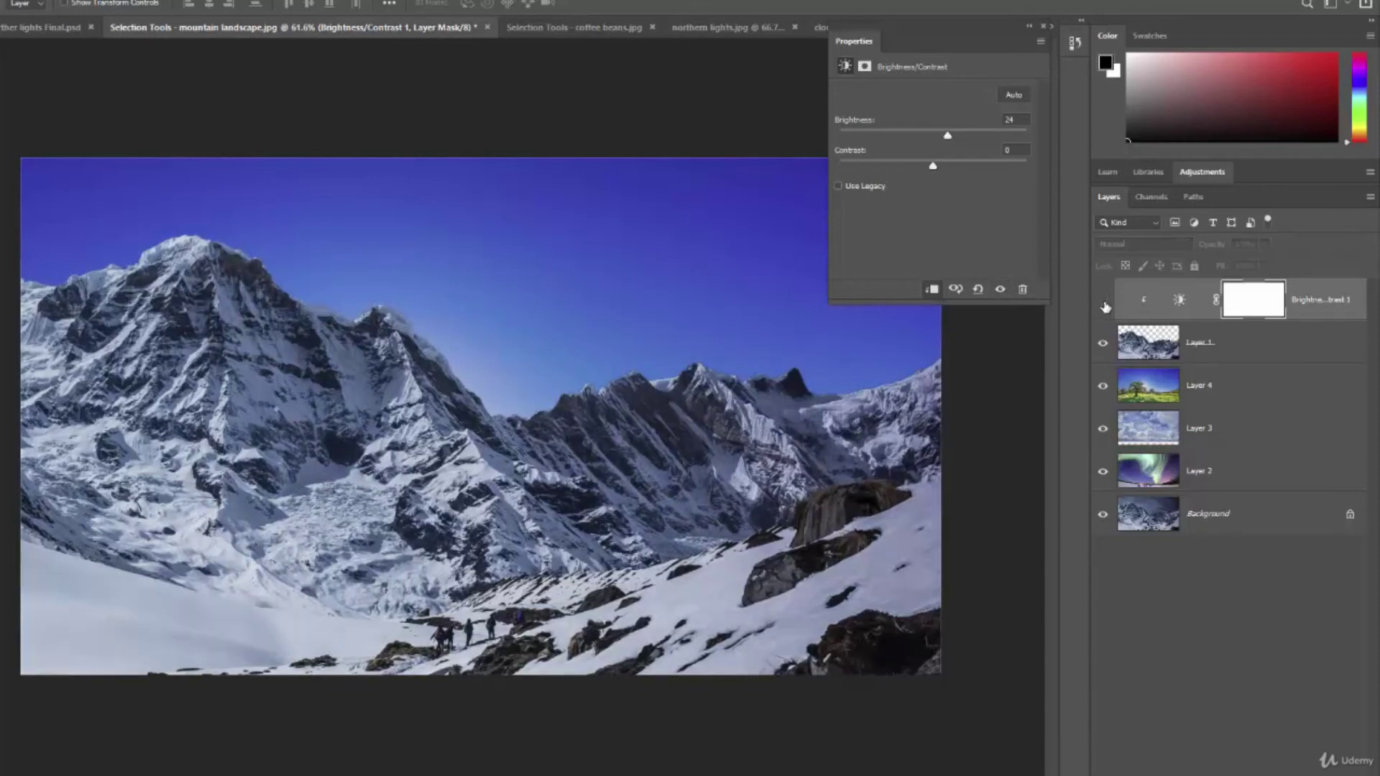
left_click(1104, 301)
left_click(1104, 303)
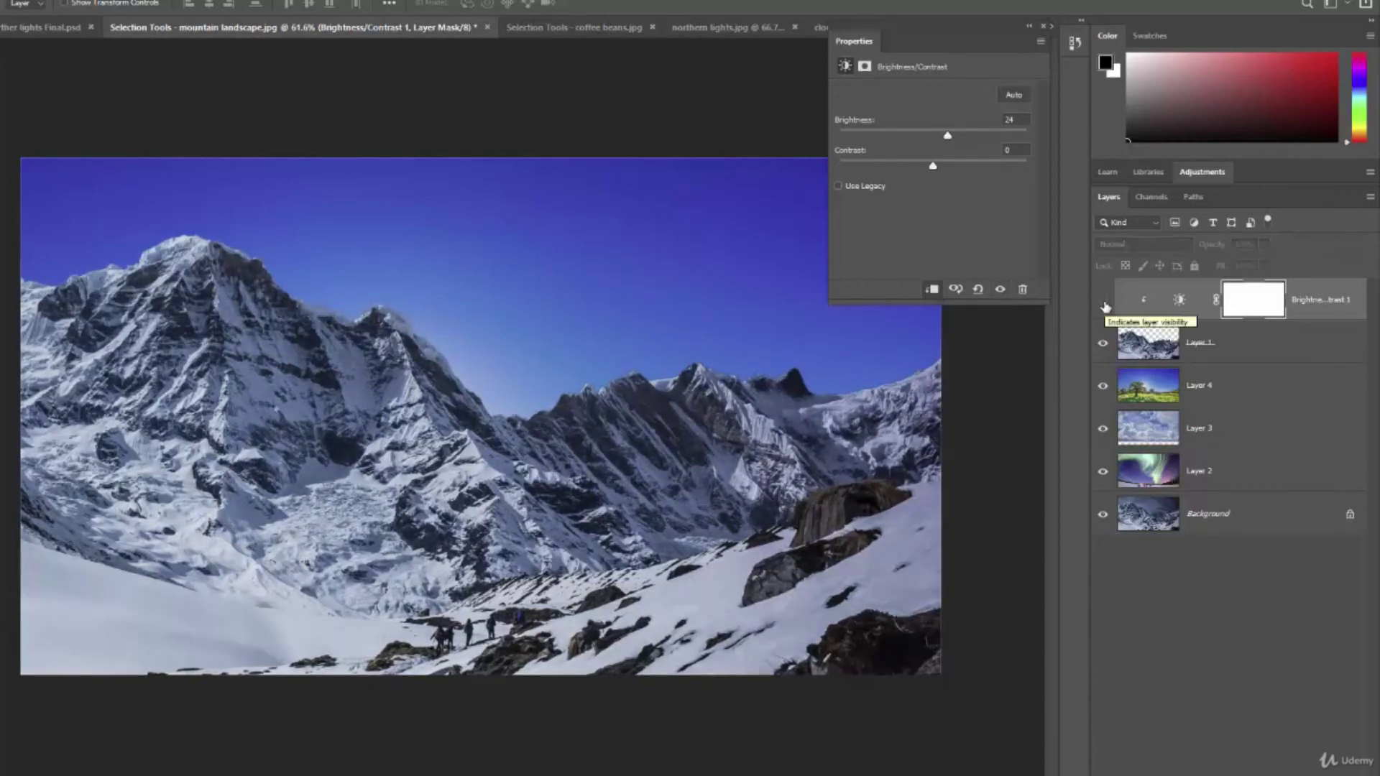
left_click(1104, 304)
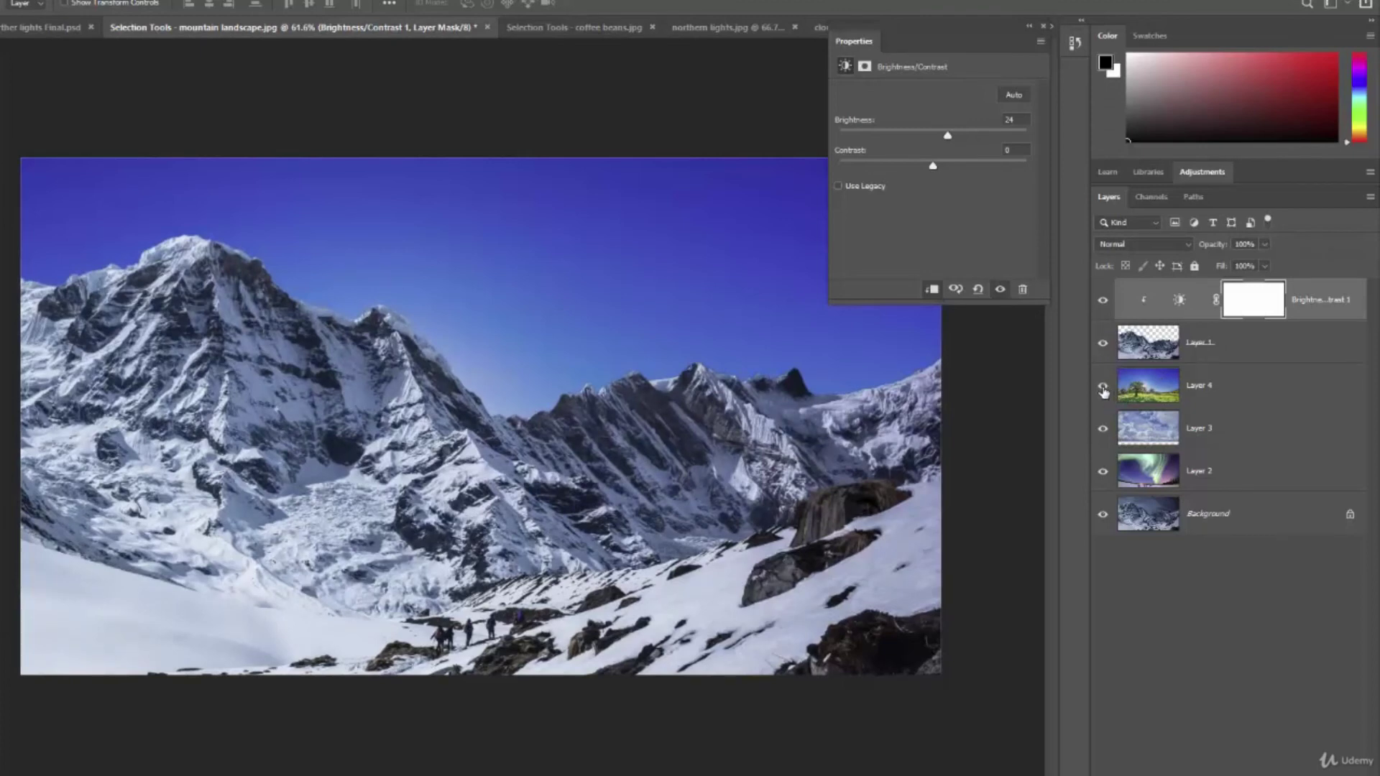
left_click(1043, 27)
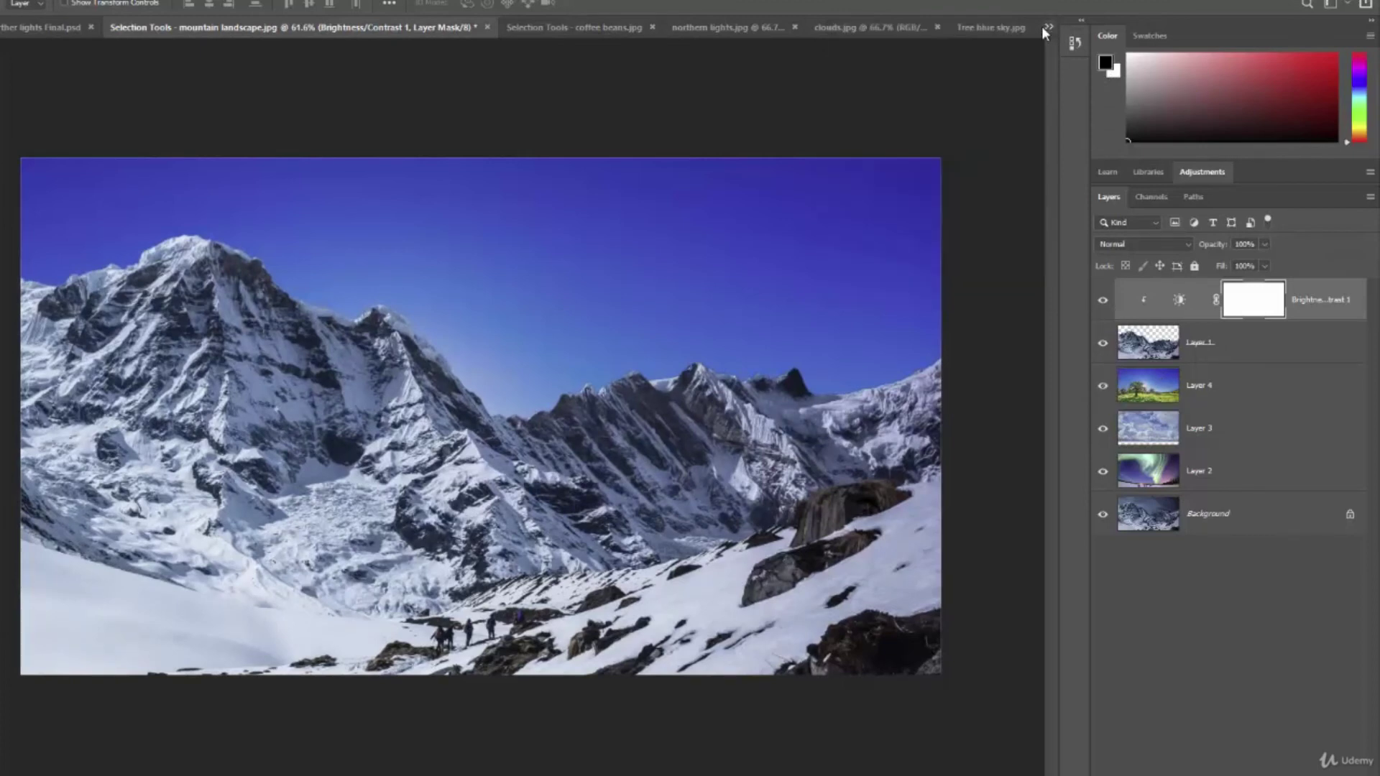
Hide Layer 4 to reveal the cloudy sky and raise the clipped adjustment's brightness to 34.
left_click(1104, 392)
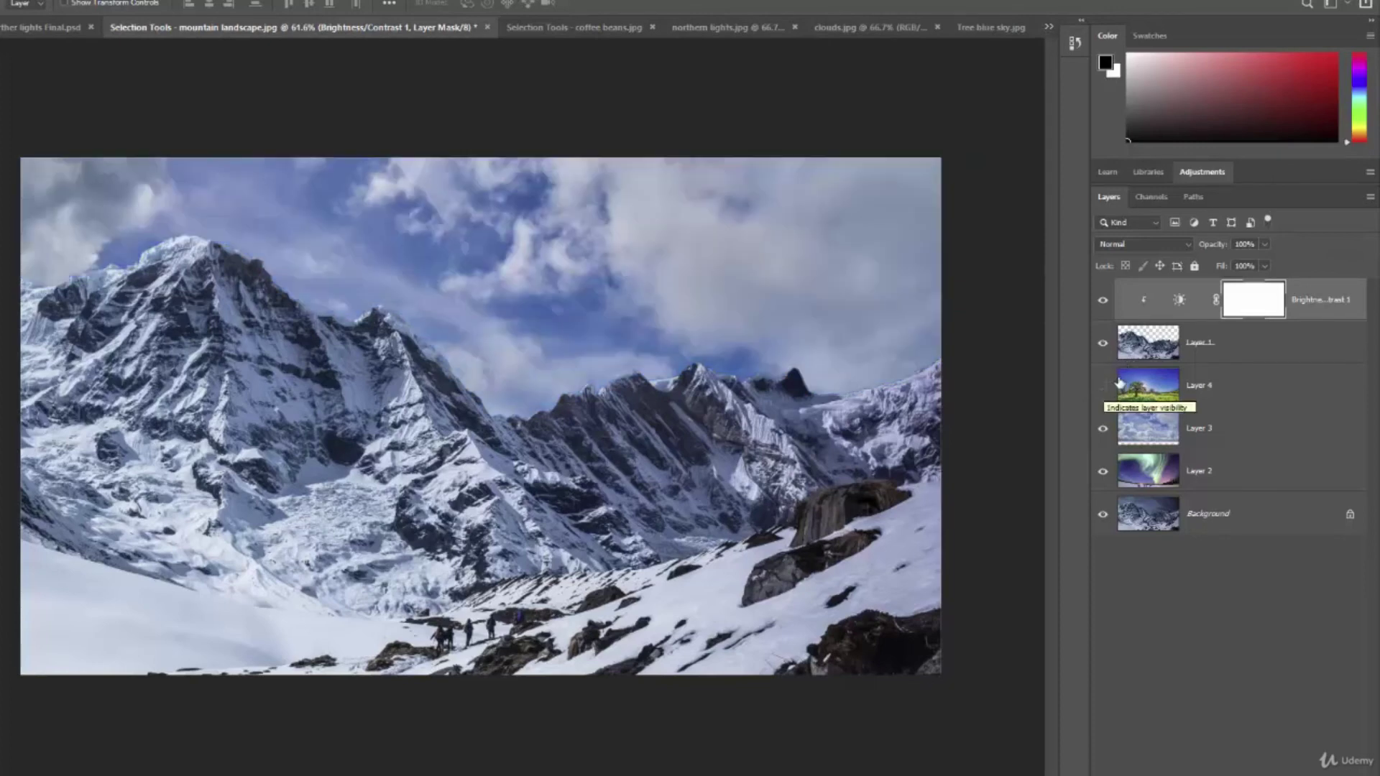
left_click(1178, 302)
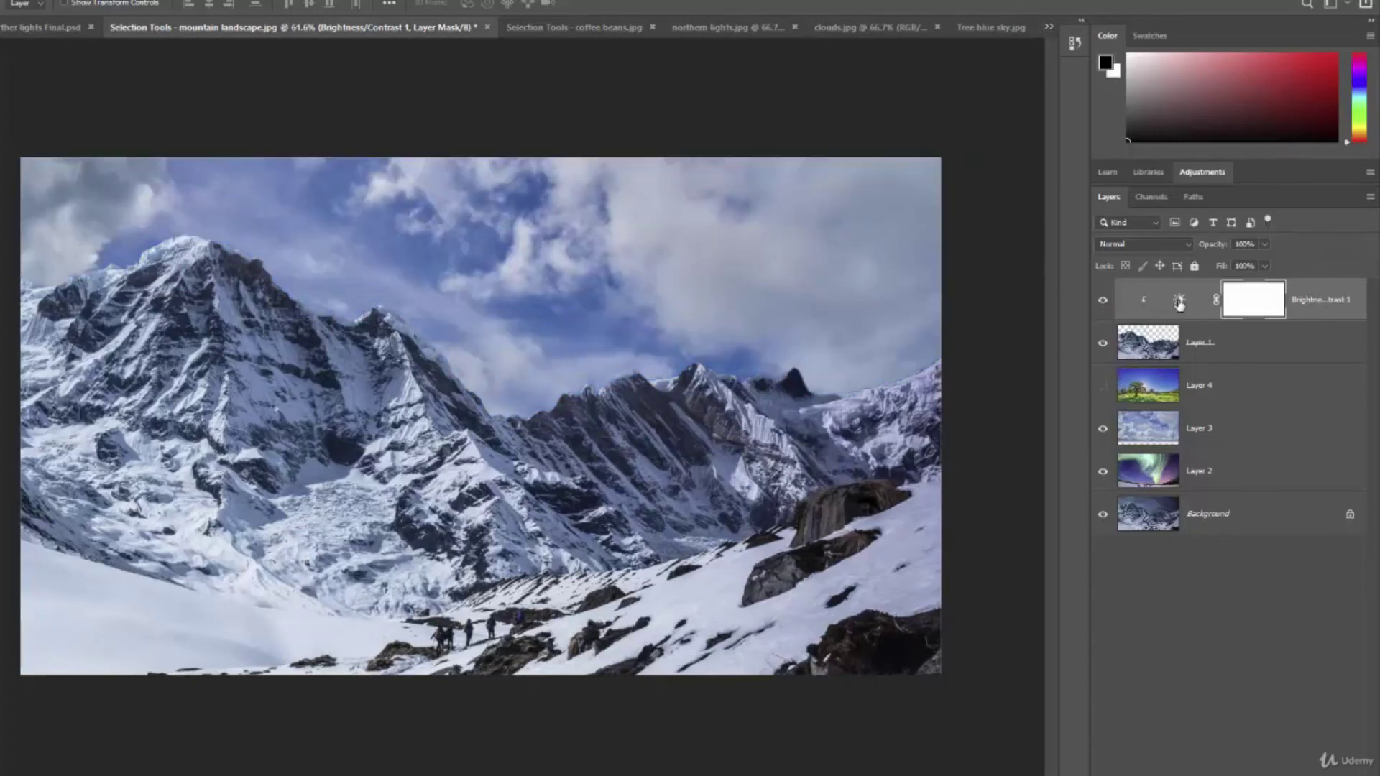
double_click(1179, 302)
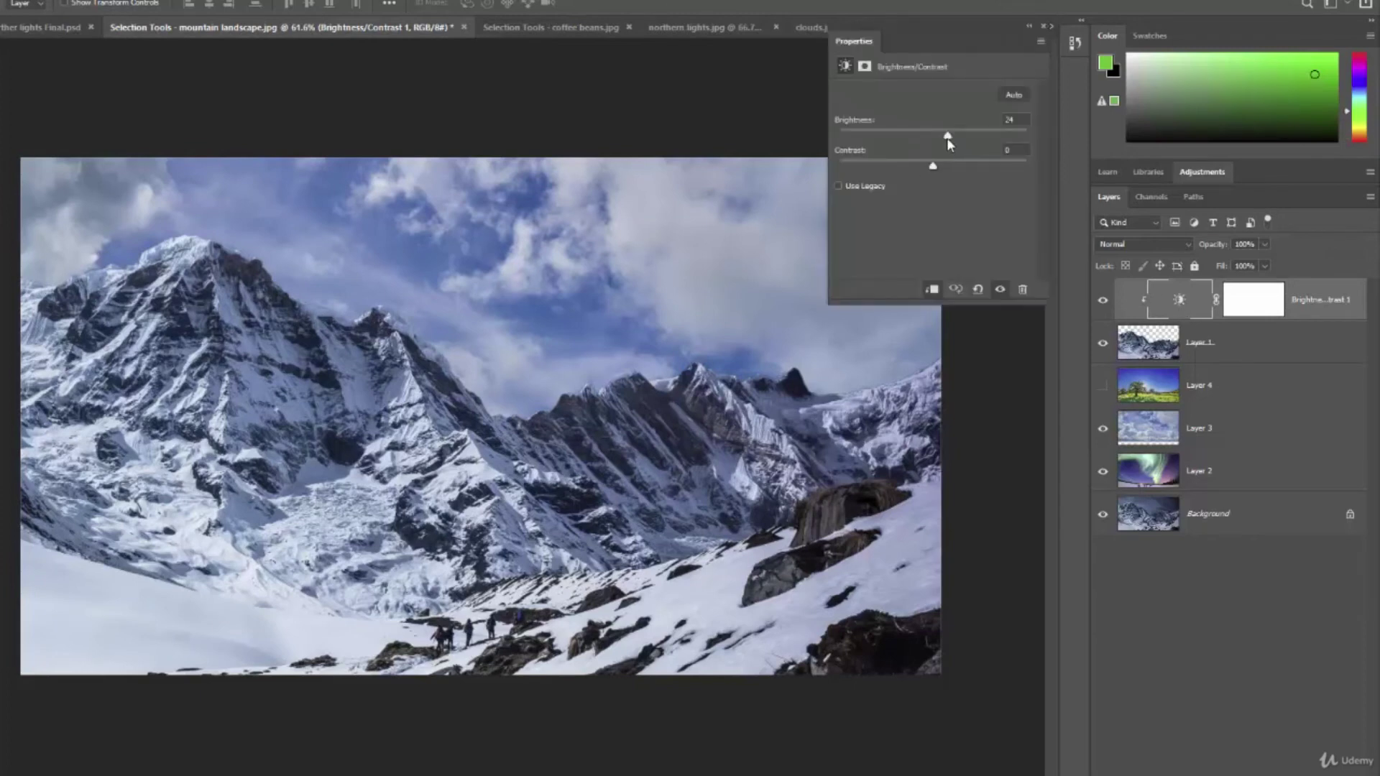
mouse_move(948, 136)
left_mouse_down()
mouse_move(898, 141)
mouse_move(954, 148)
left_mouse_up()
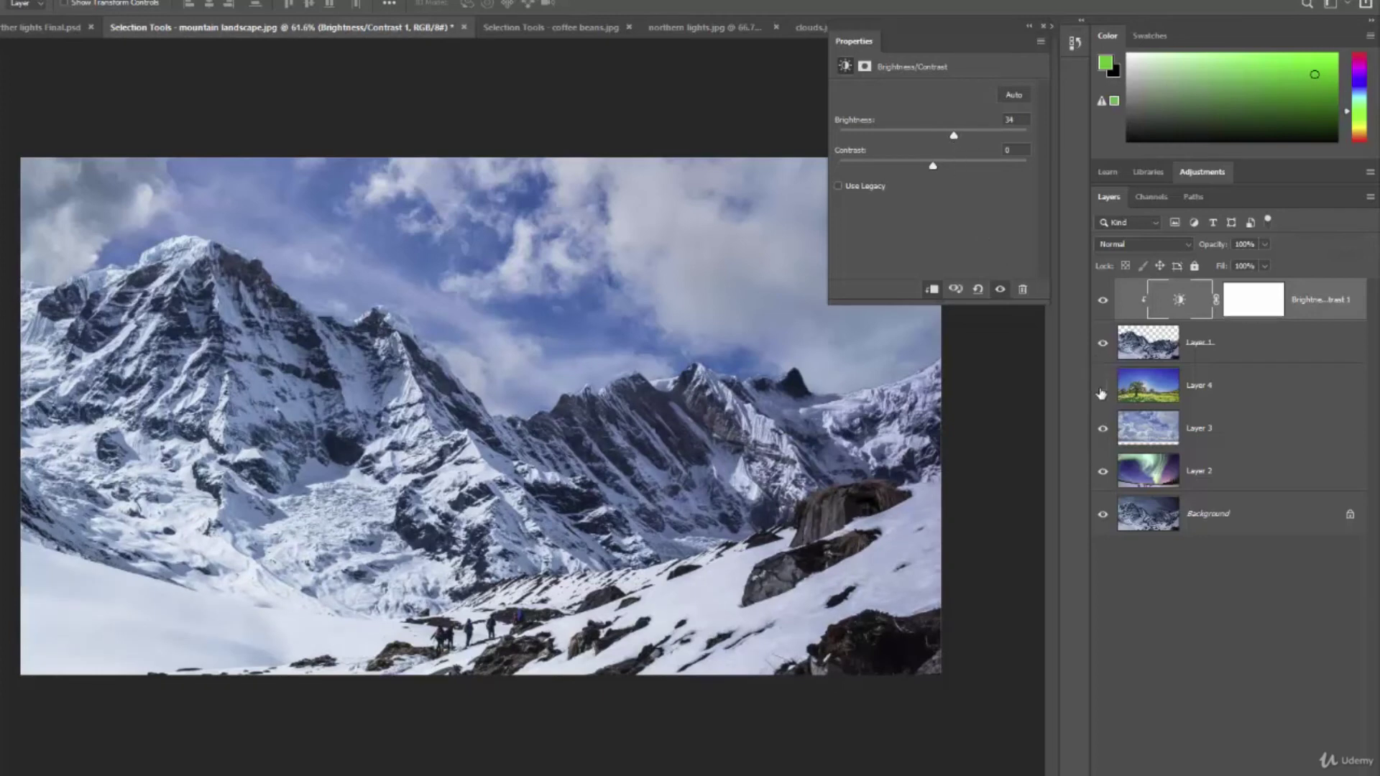
Hide Layer 3 to reveal the northern lights and darken the mountains with brightness -43 and contrast 20.
left_click(1102, 430)
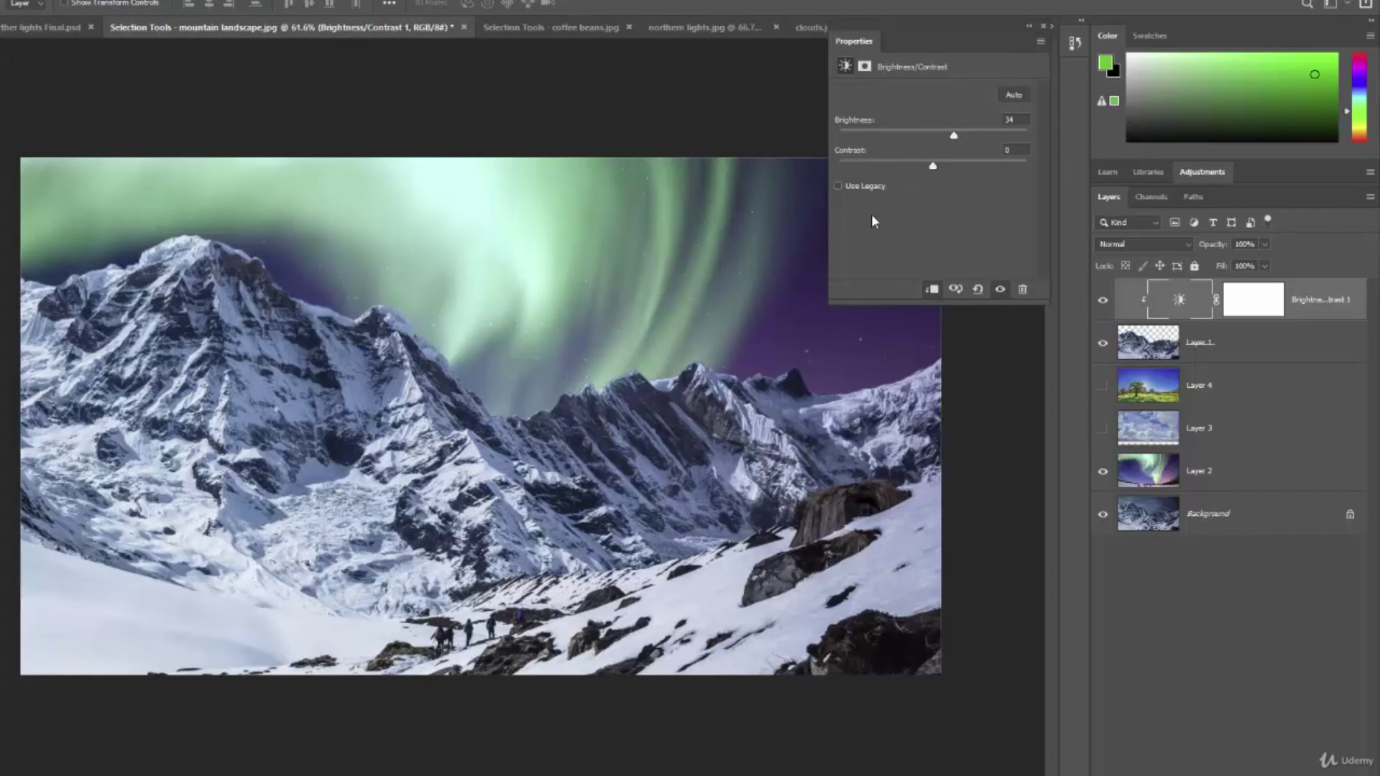
left_click_drag(955, 137, 938, 173)
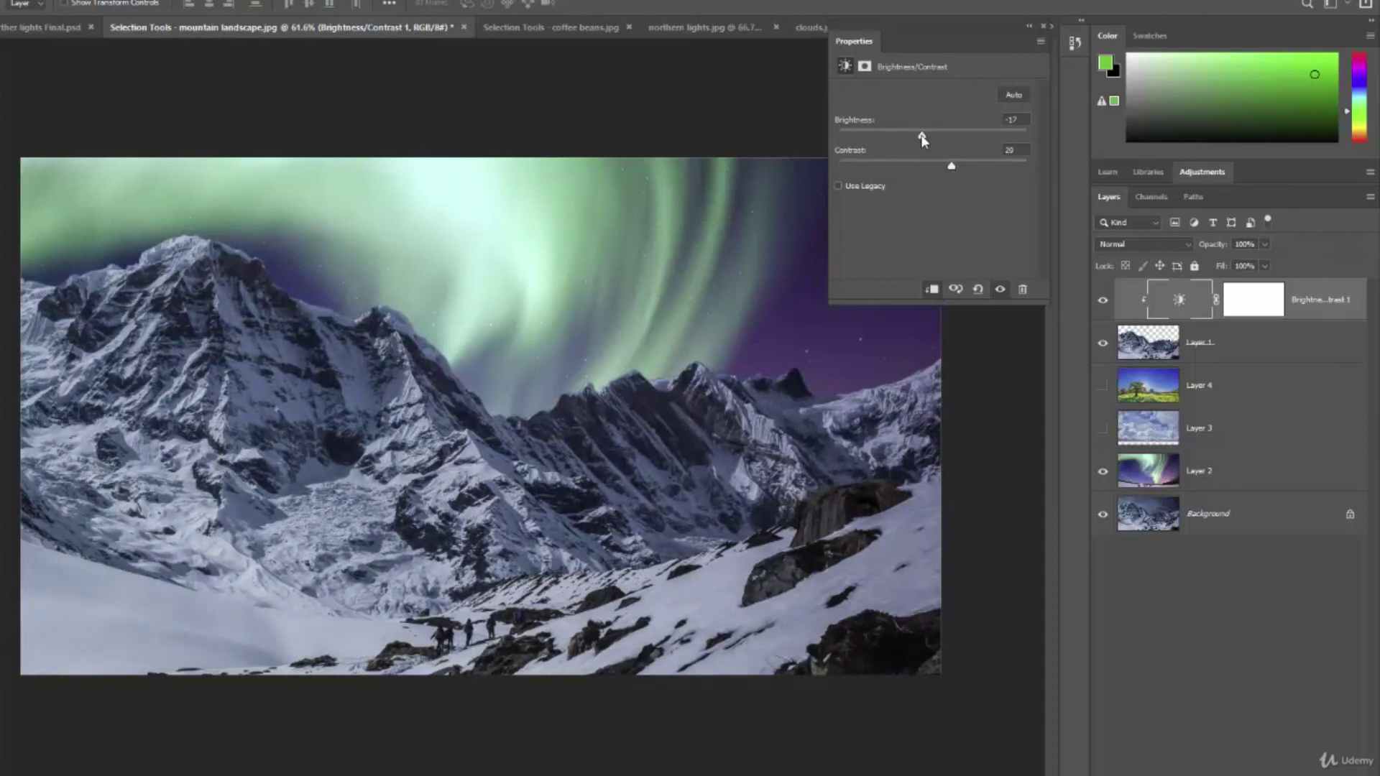
left_click_drag(922, 135, 906, 133)
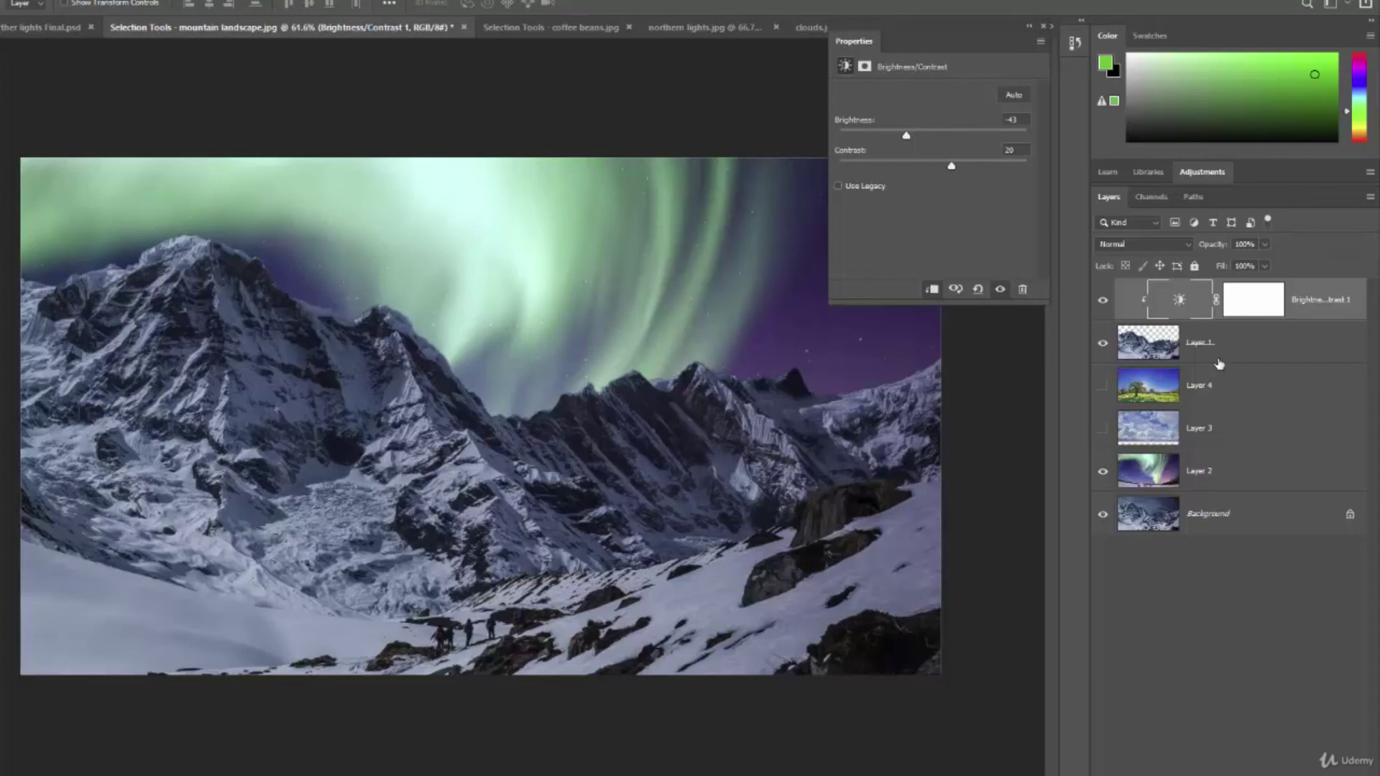
Move the mountain cutout on Layer 1 straight down to show more of the northern lights sky.
left_click(1240, 352)
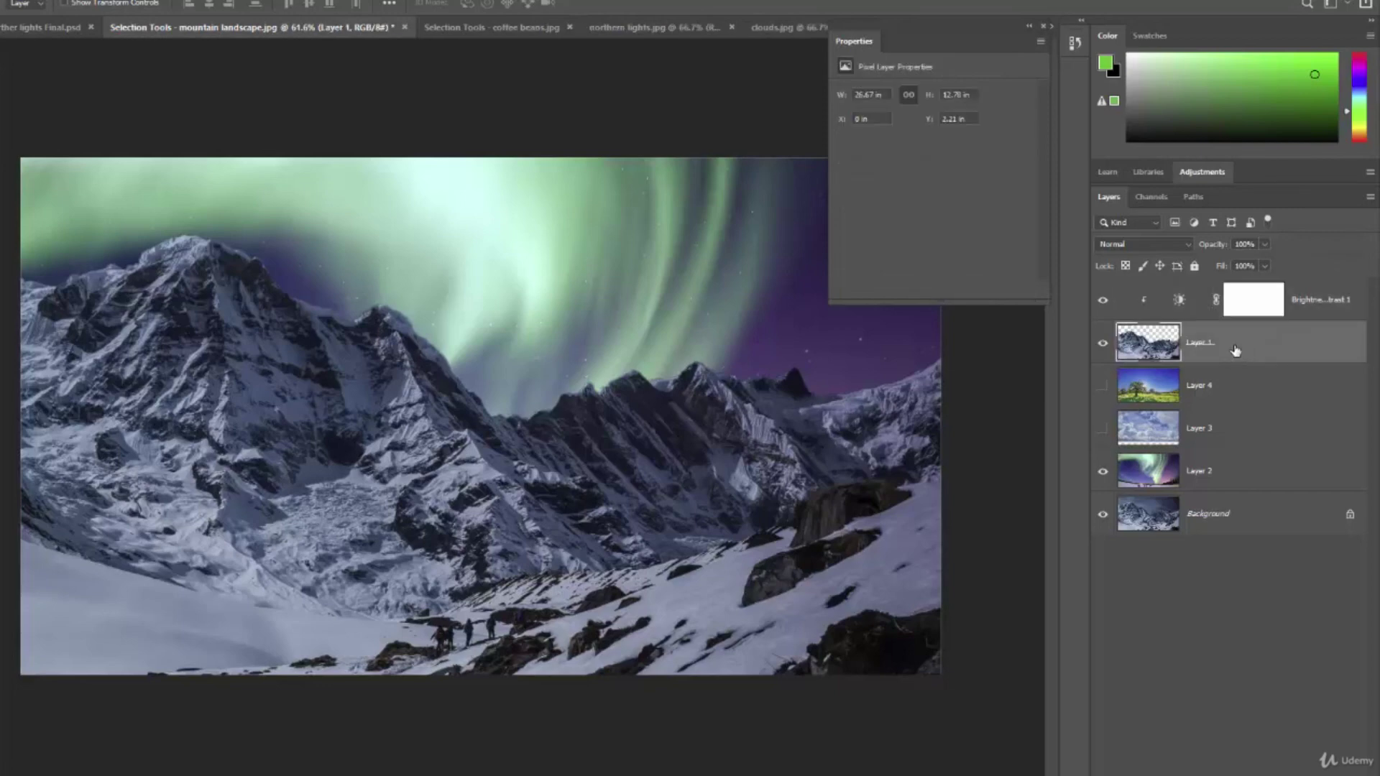
left_click_drag(774, 451, 774, 509)
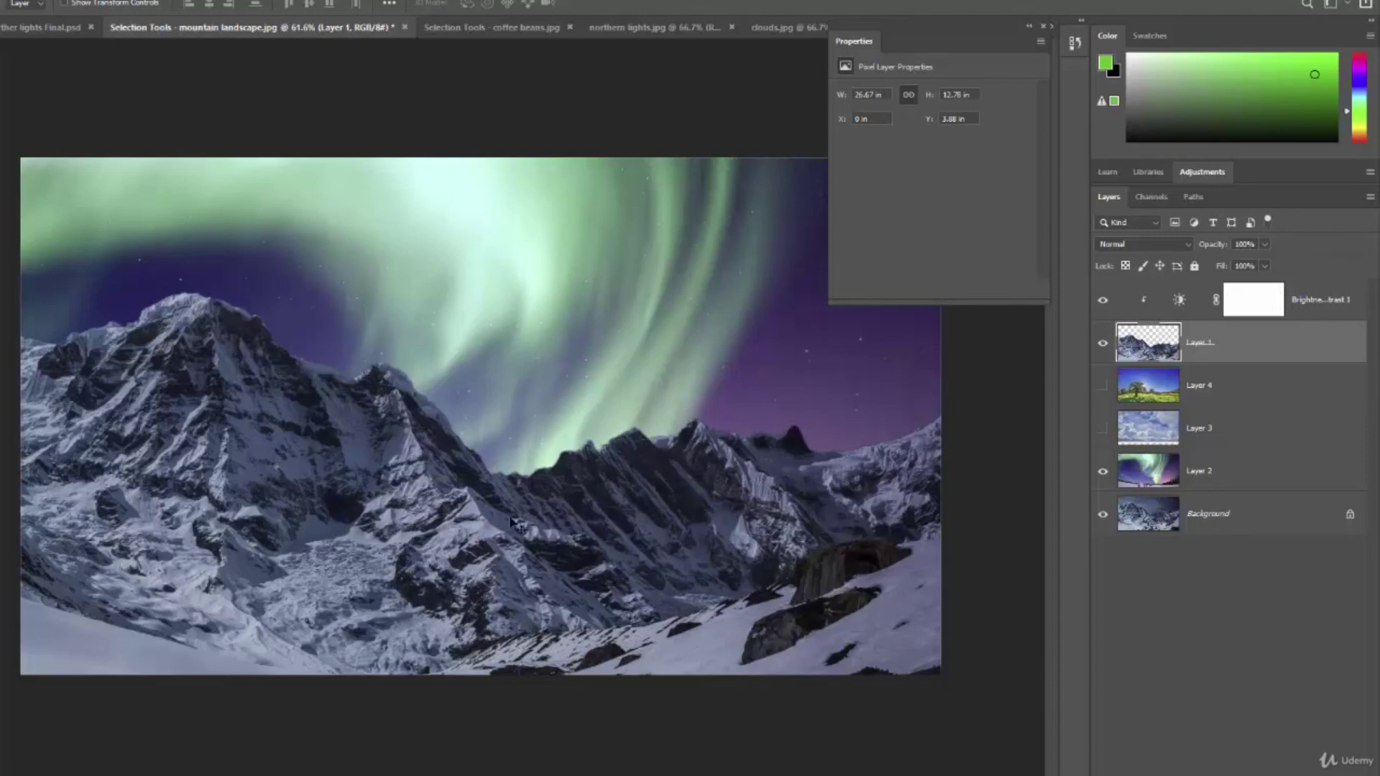
With the Brightness/Contrast adjustment hidden and Layer 4 shown, raise the mountain cutout until it covers the trees, at a Y position of about 2.72 in.
left_click(1103, 301)
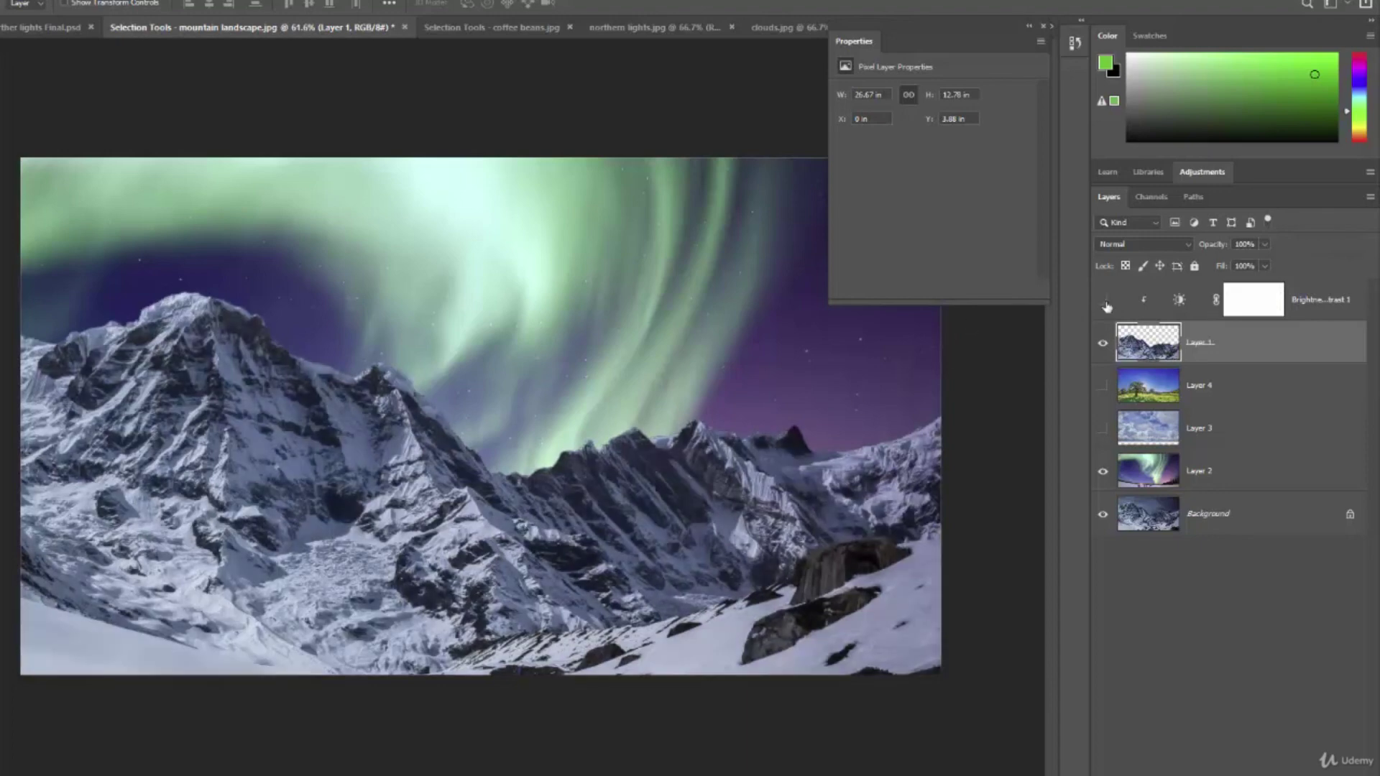
left_click(1103, 386)
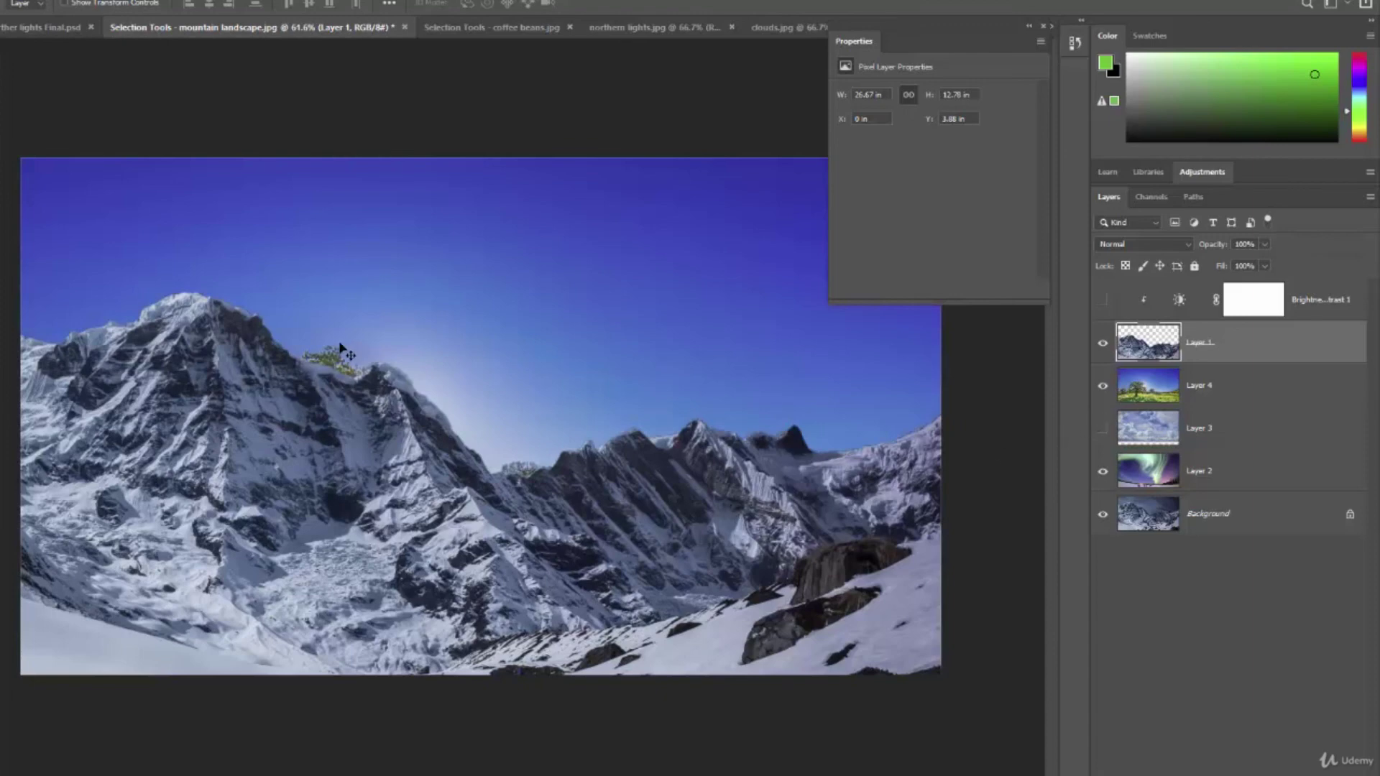
left_click_drag(634, 501, 647, 449)
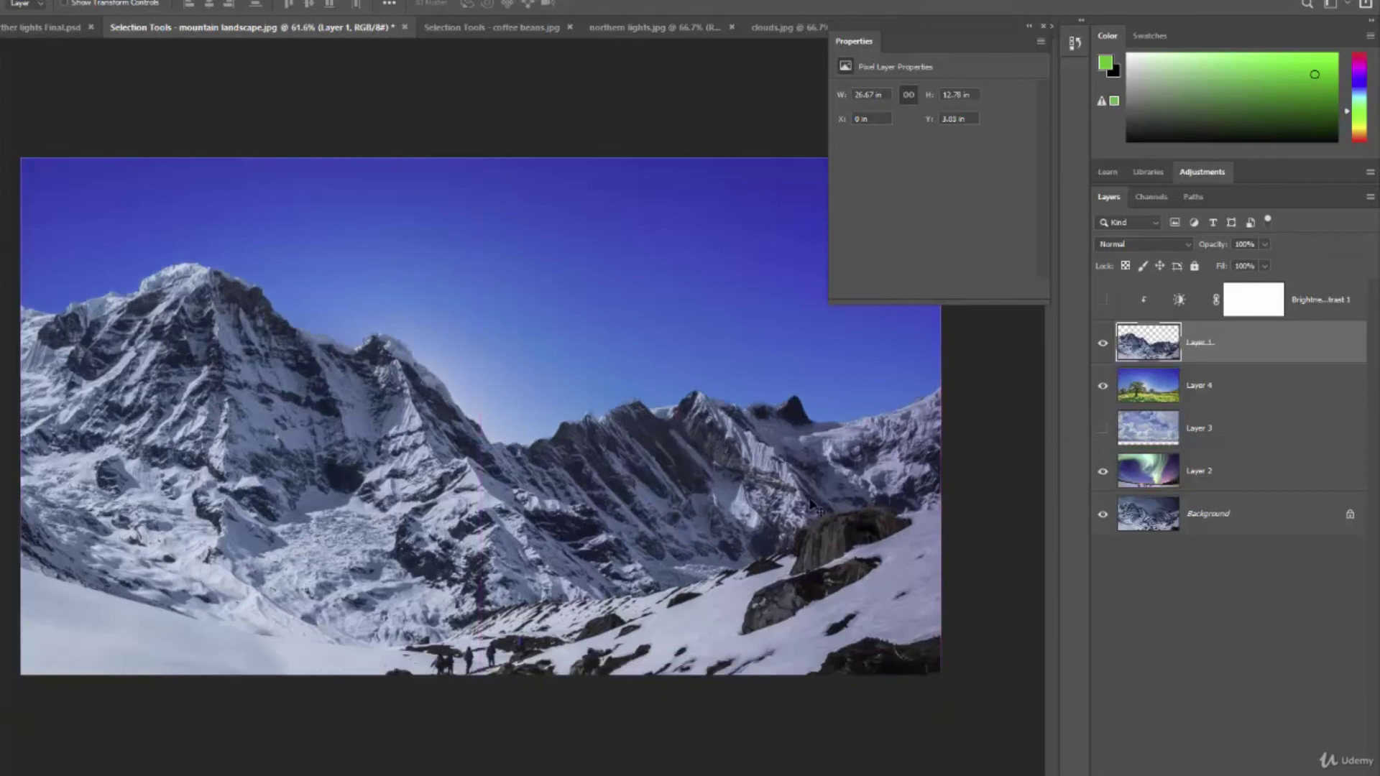
left_click_drag(776, 533, 791, 493)
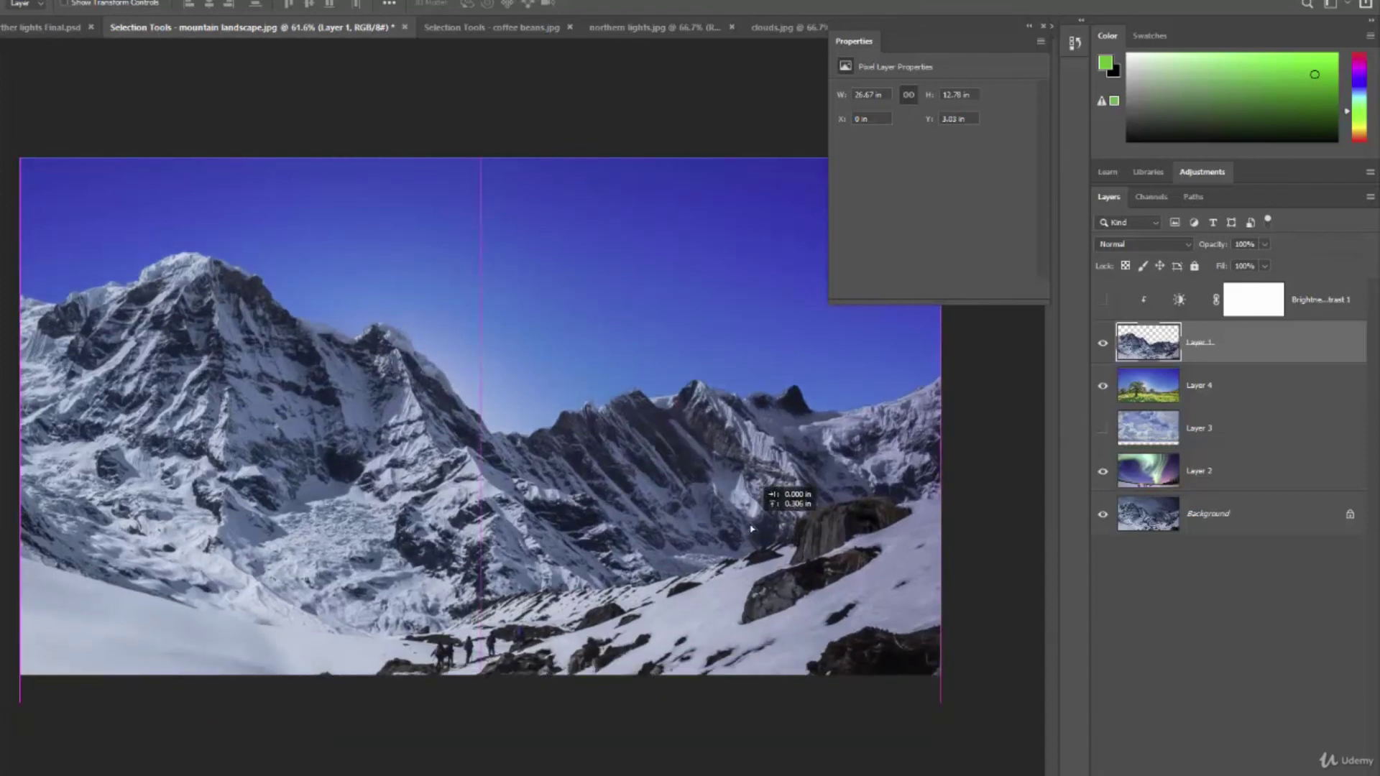
Switch the visible sky from Layer 4 to the clouds on Layer 3 and show the Brightness/Contrast adjustment again.
left_click(1103, 388)
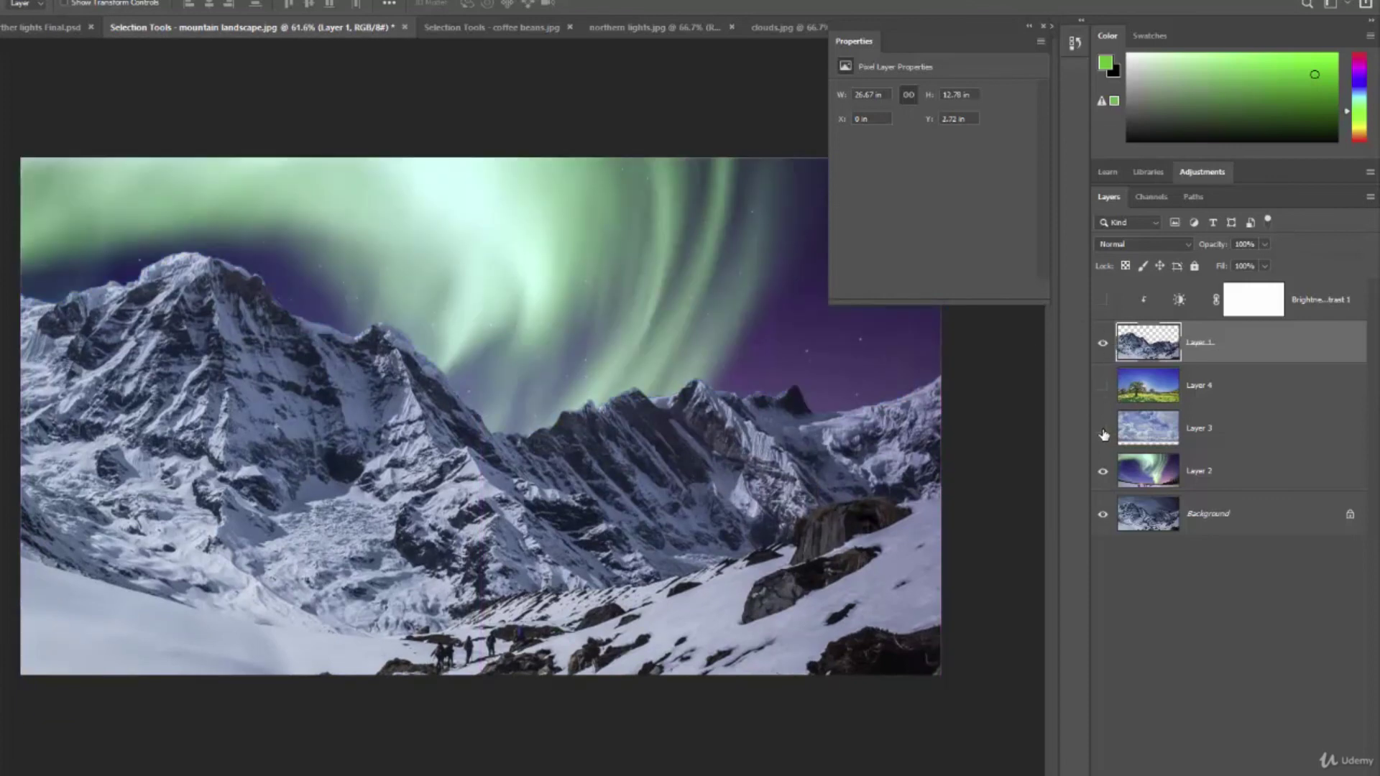
left_click(1103, 430)
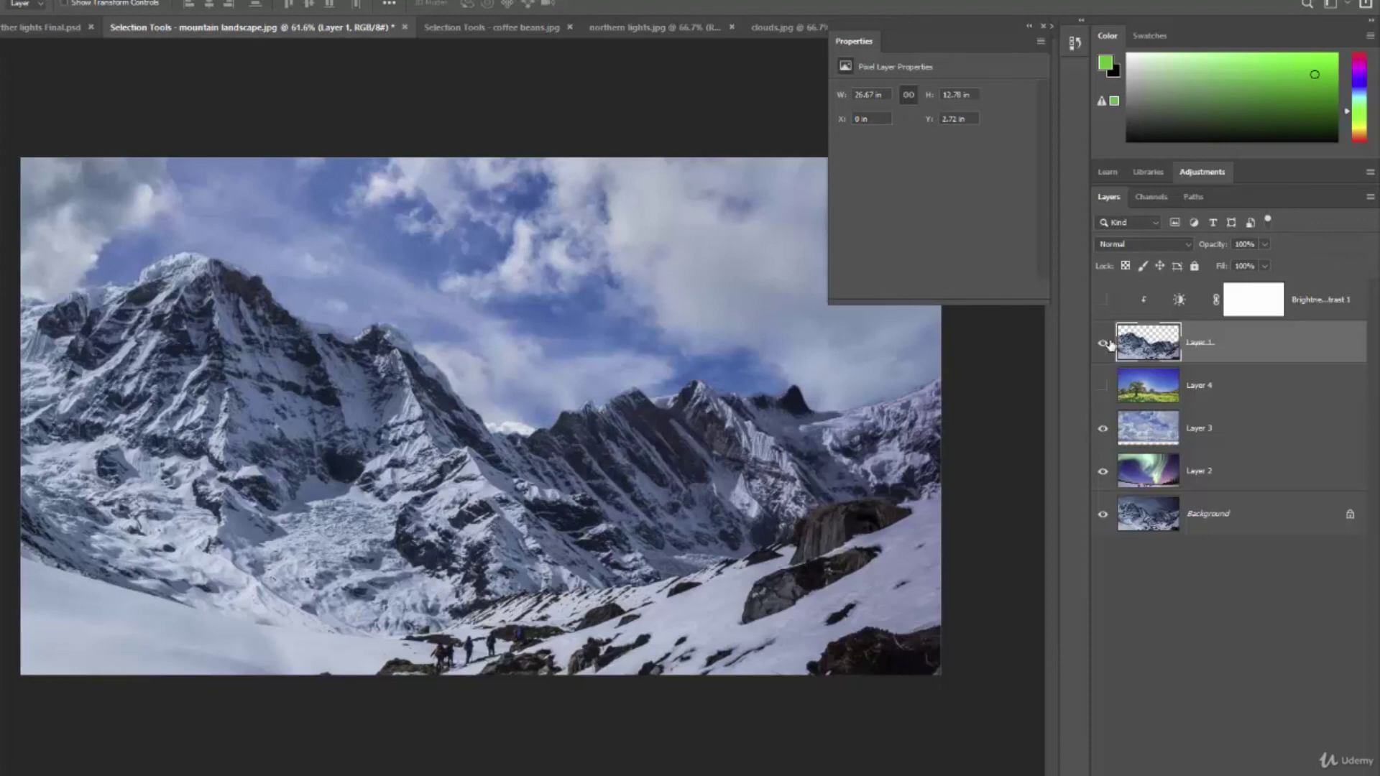
left_click(1103, 301)
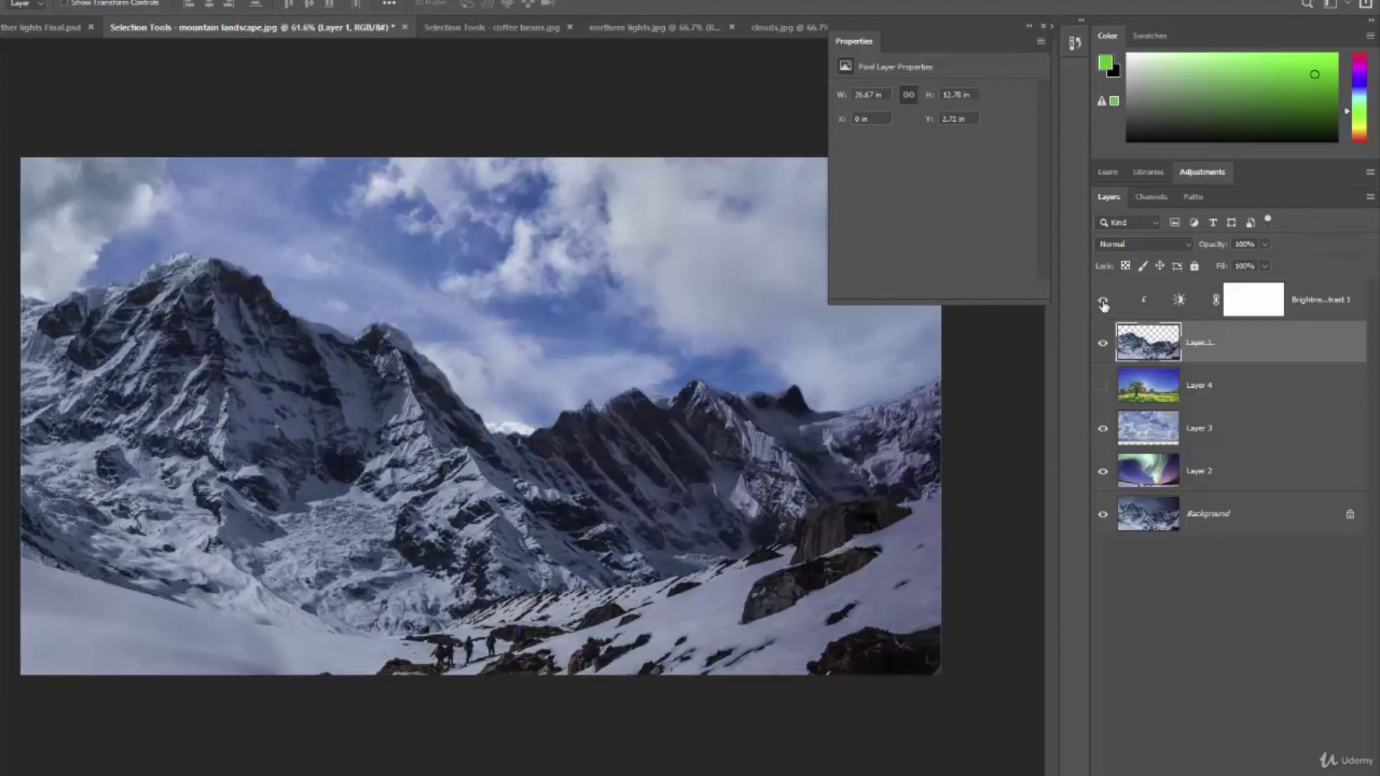